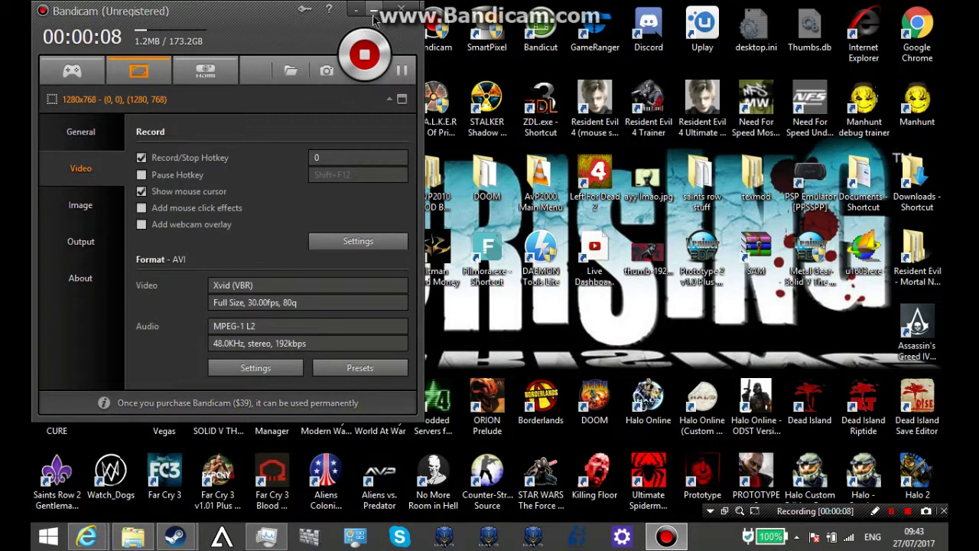
- Minimize the recorder, check disk usage of the running processes in Task Manager by sorting on Disk, and close it
left_click(373, 17)
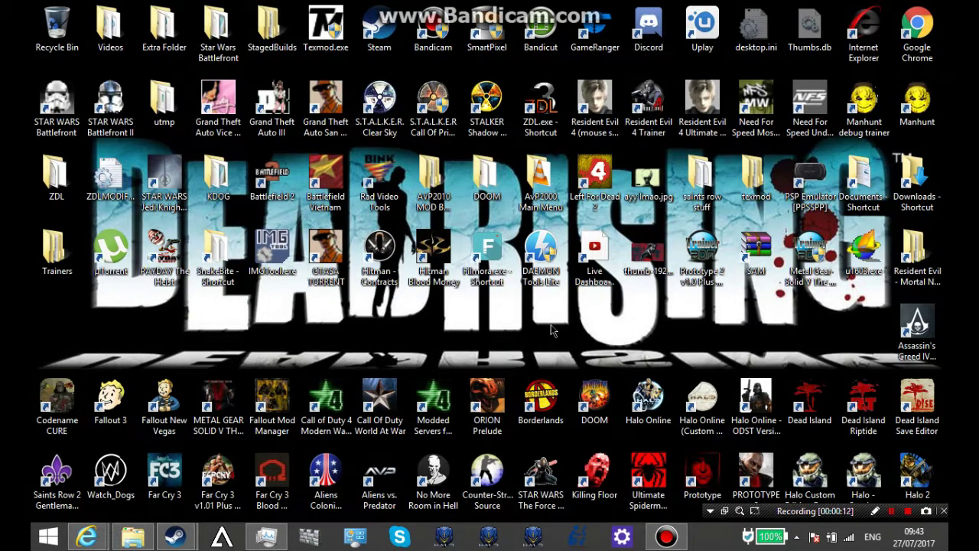
left_click(258, 540)
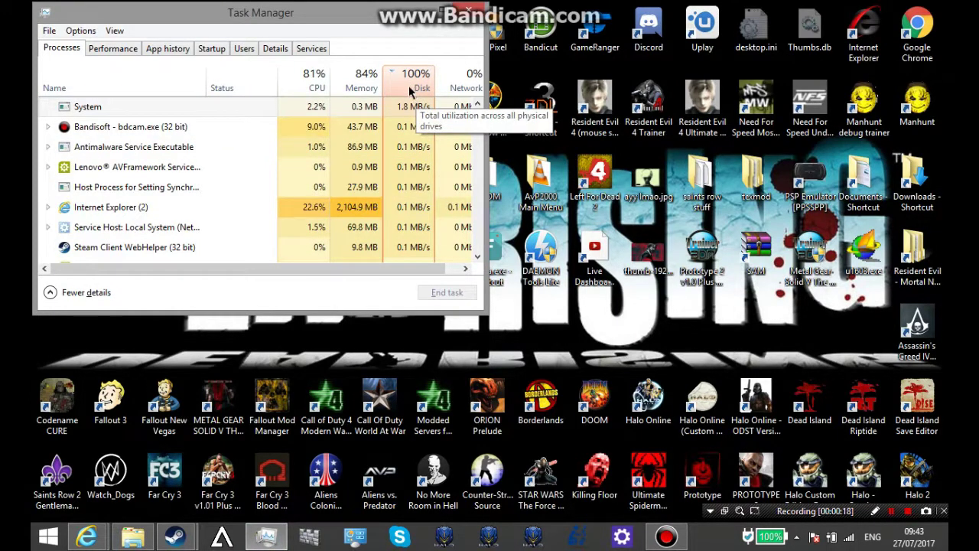
left_click(414, 85)
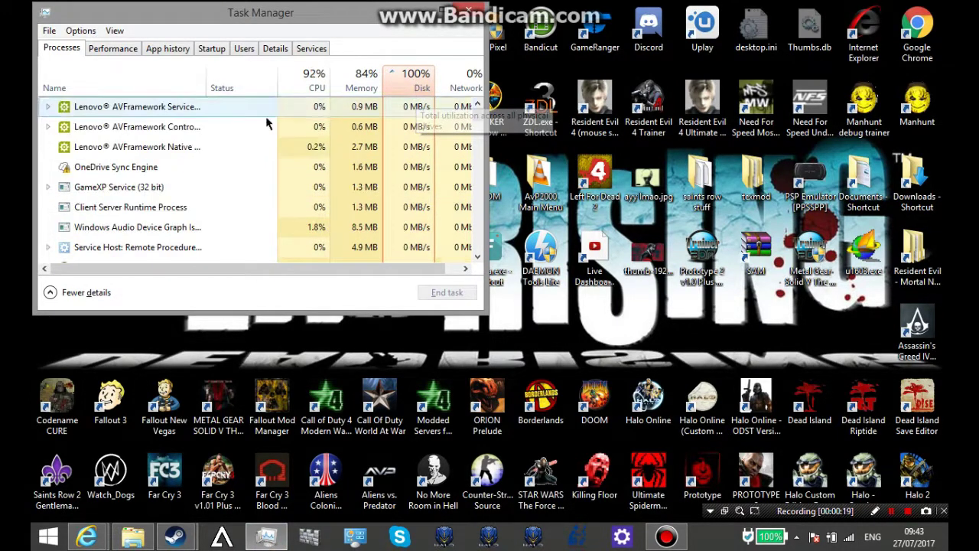
left_click(418, 88)
left_click(421, 94)
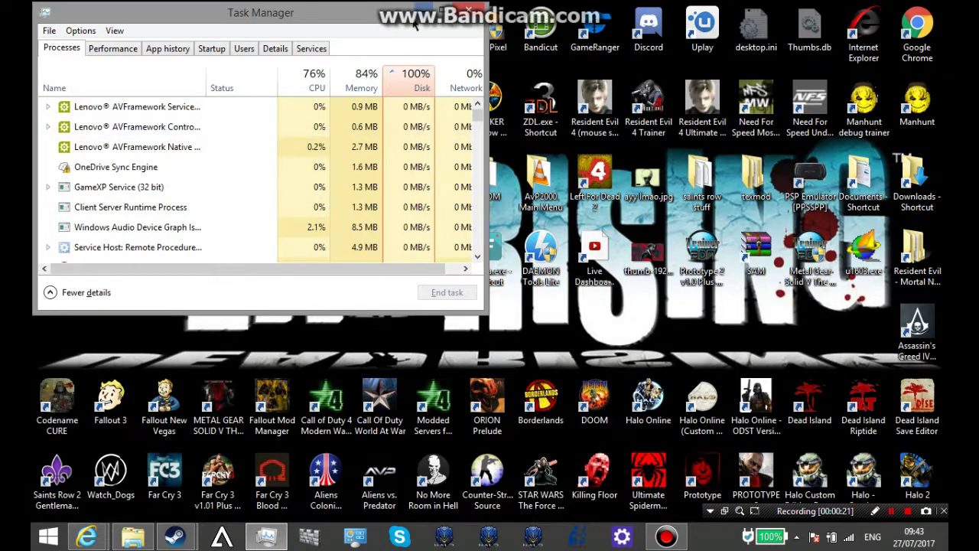
left_click(468, 11)
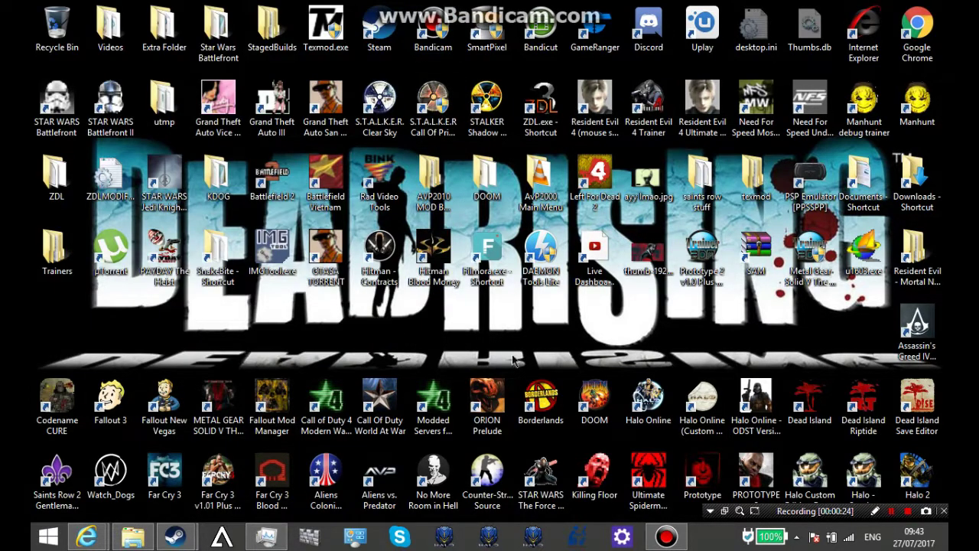
- View the contents of the RPD Leon BLACK folder in Downloads using File Explorer, and return to Downloads
left_click(149, 542)
scroll(334, 304, "down", 1)
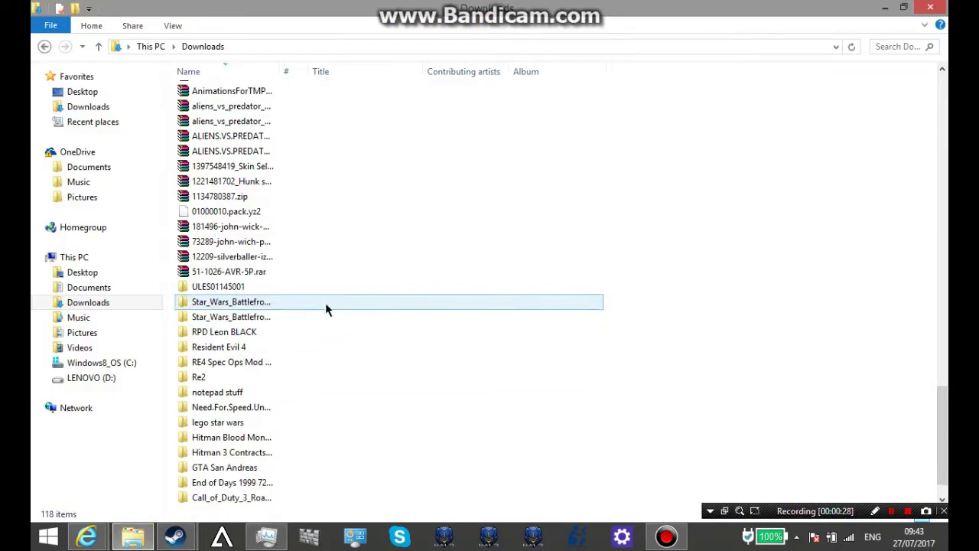
double_click(245, 335)
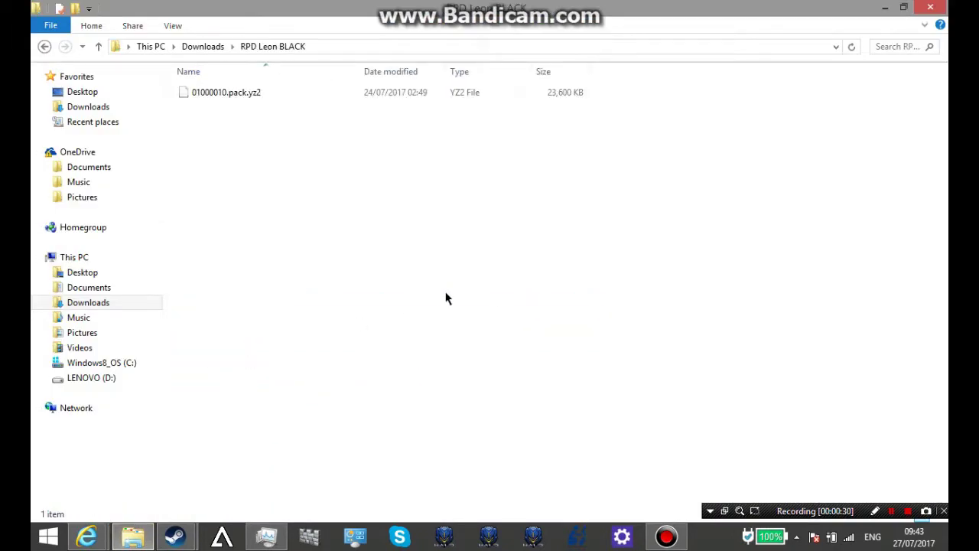
key("BackSpace")
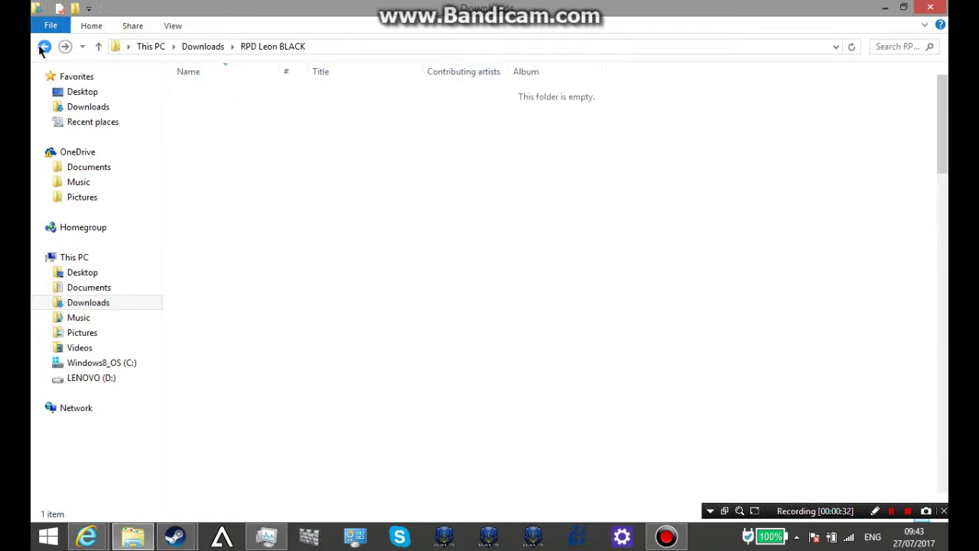
scroll(325, 289, "down", 4)
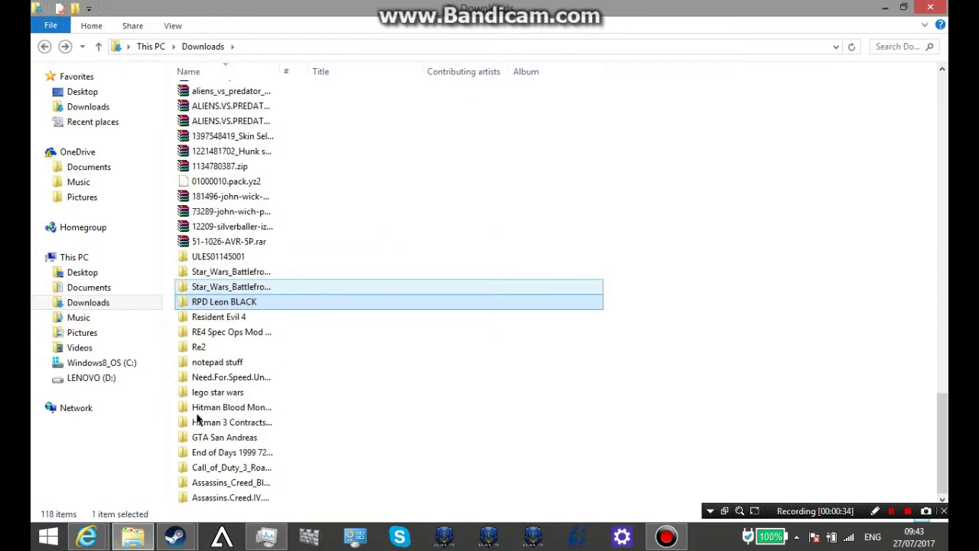
- Switch to the MediaFire page in Internet Explorer
left_click(87, 536)
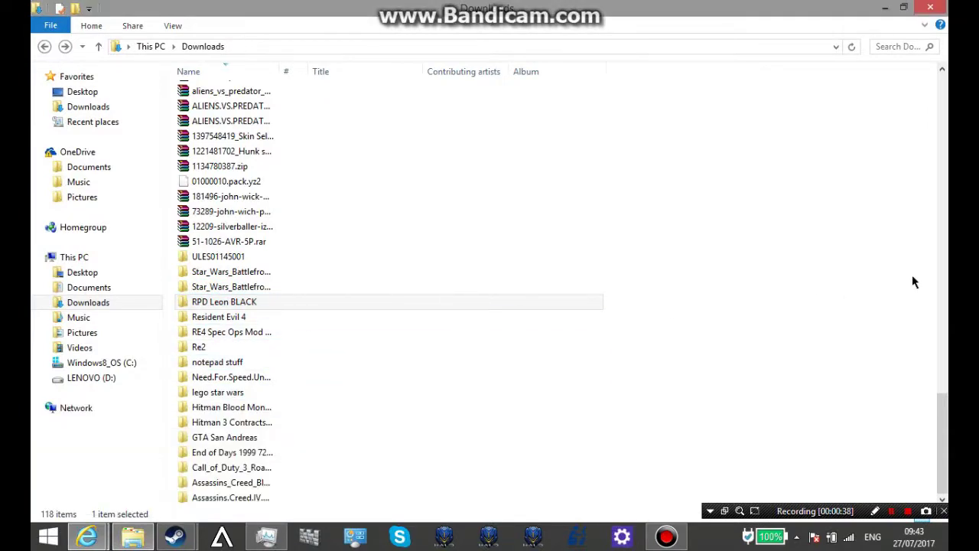
left_click(746, 305)
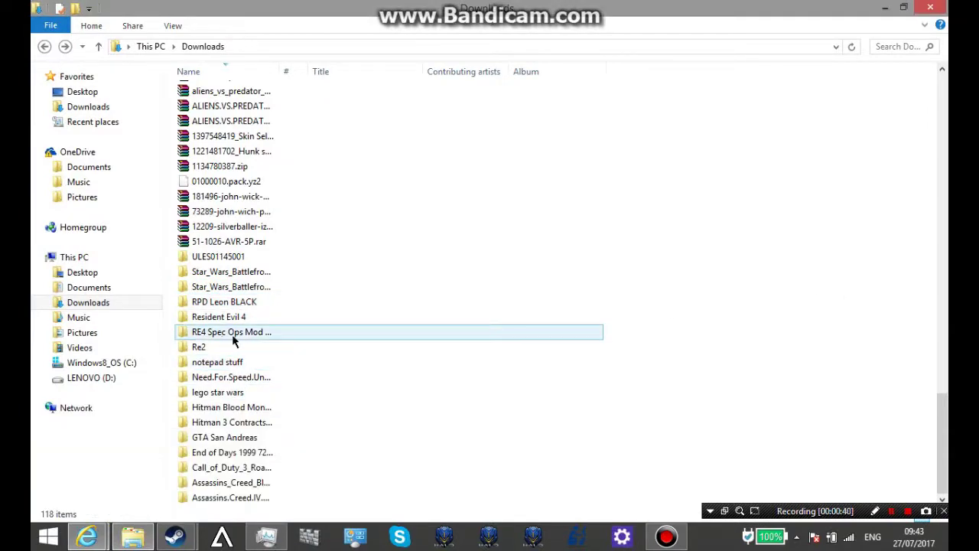
mouse_move(90, 541)
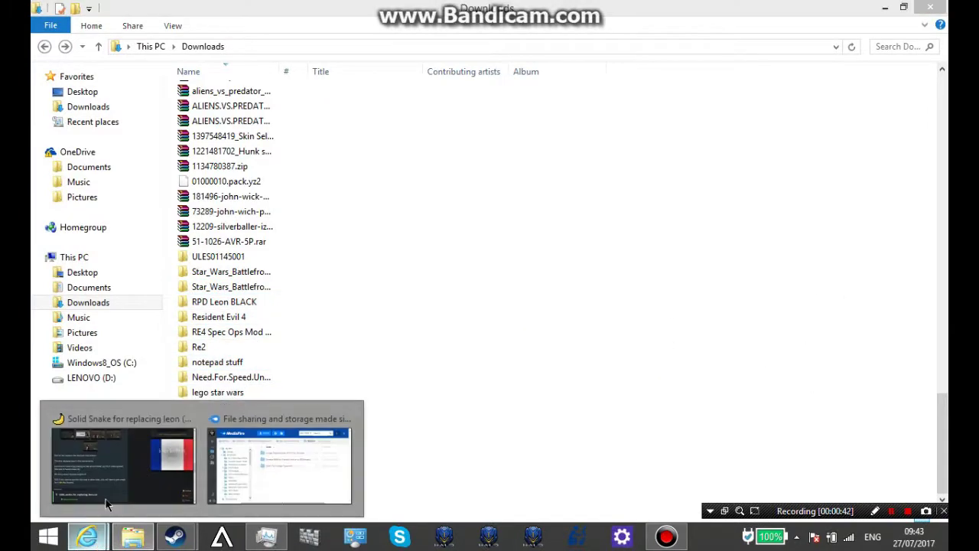
left_click(302, 466)
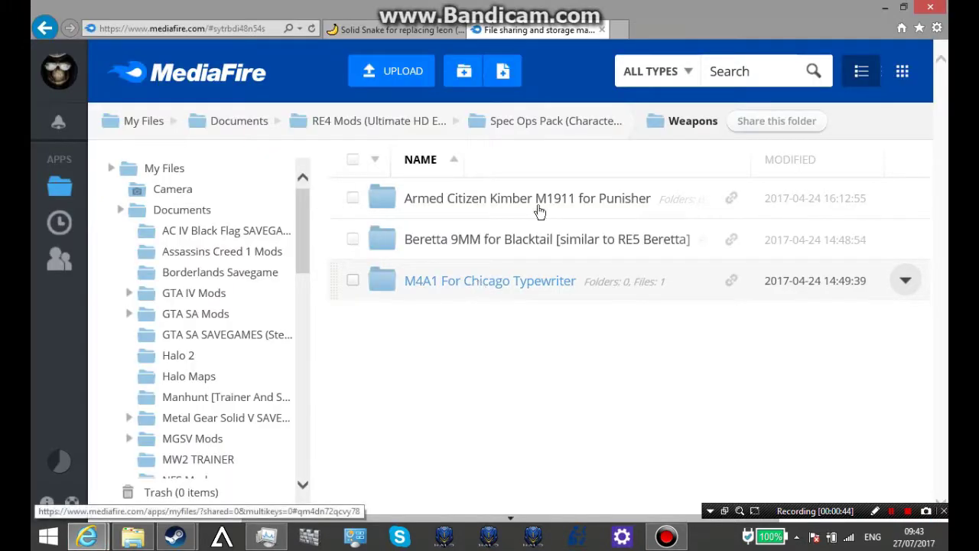
- Go up from the MediaFire Weapons folder through Spec Ops Pack and RE4 Mods to the Documents folder
left_click(574, 123)
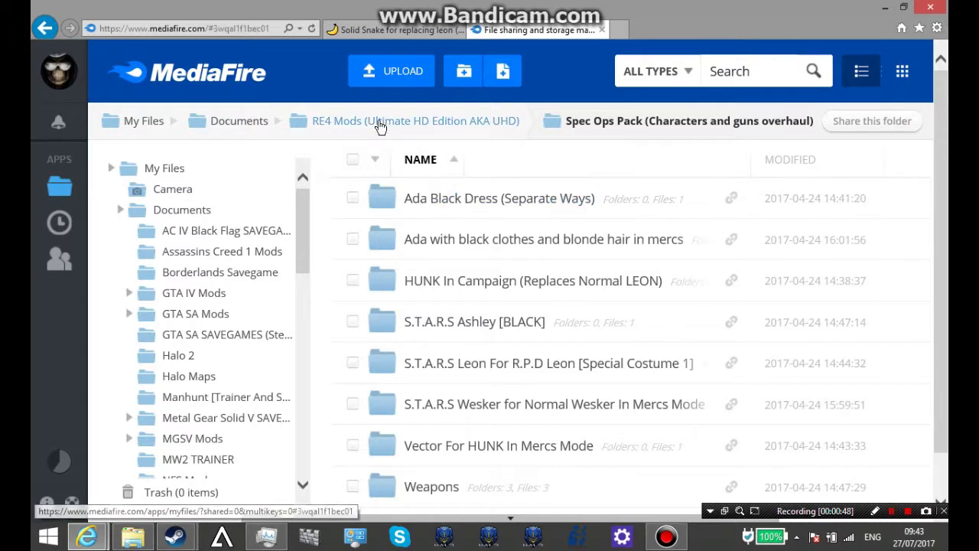
left_click(381, 127)
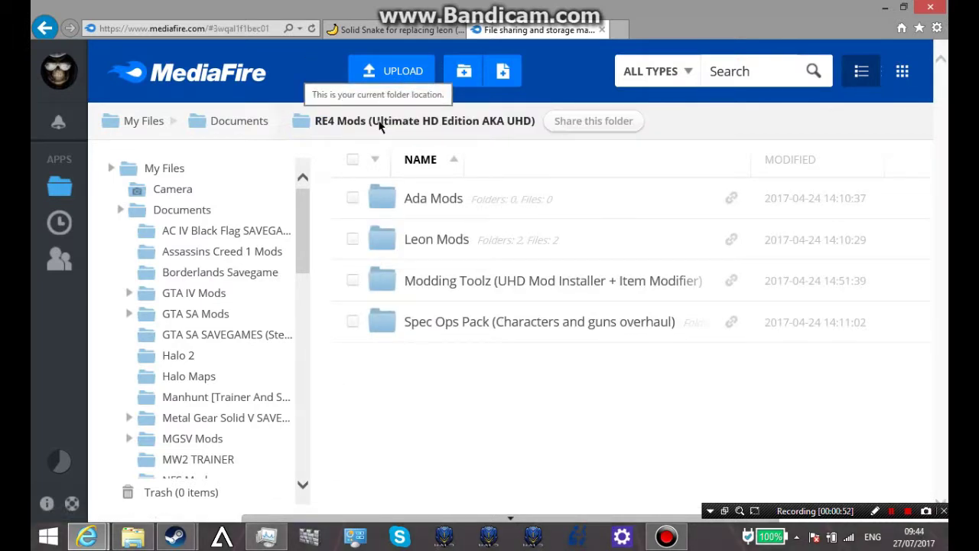
left_click(370, 196)
left_click(262, 127)
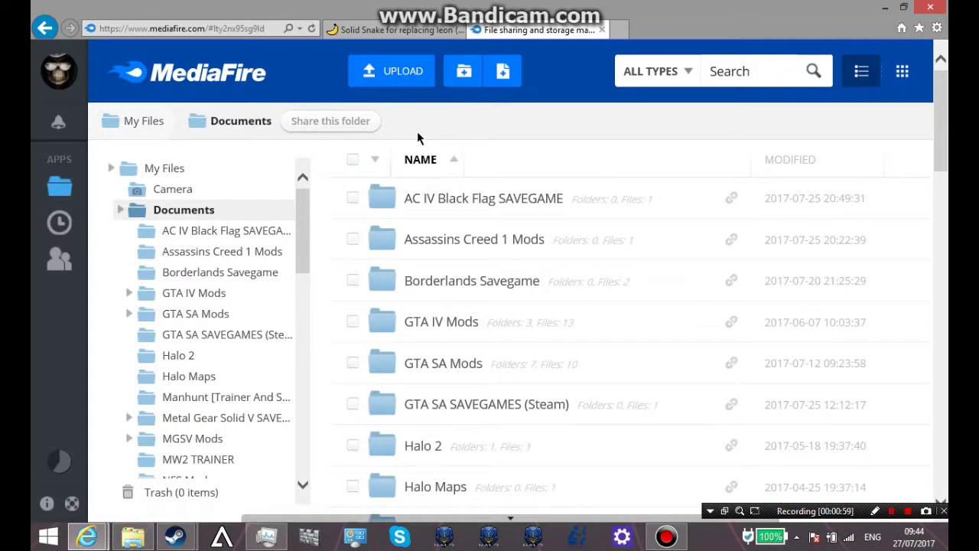
scroll(461, 283, "down", 2)
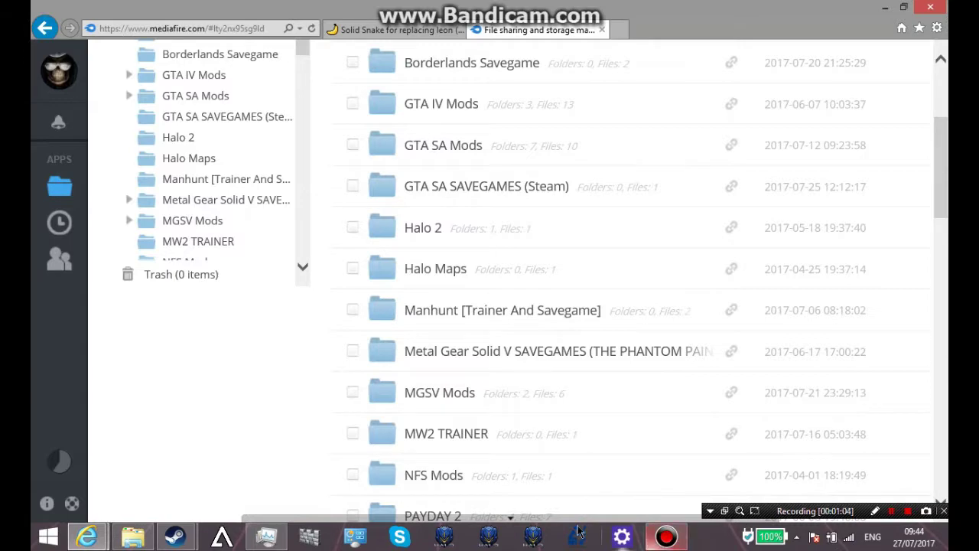
- Look through the running processes in Task Manager and return to the MediaFire page
left_click(266, 536)
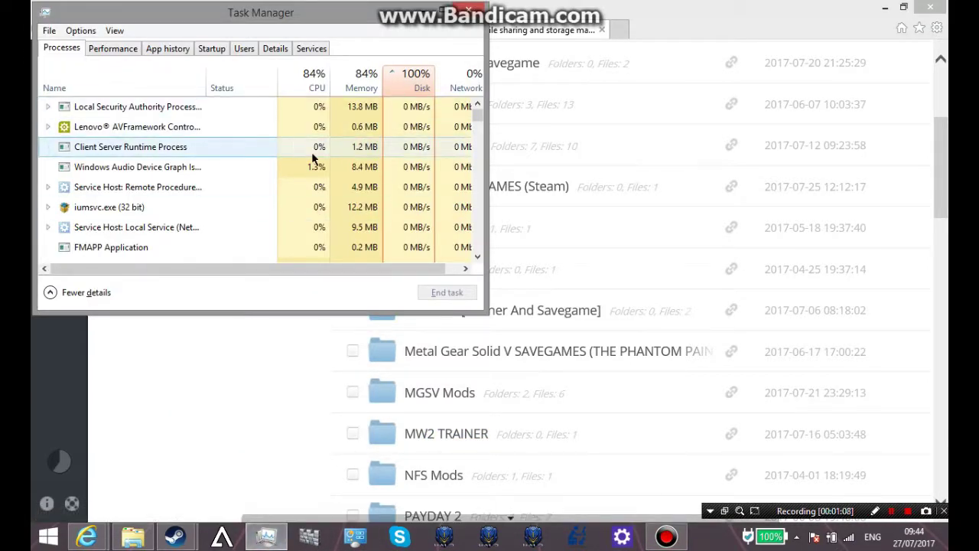
scroll(312, 158, "down", 7)
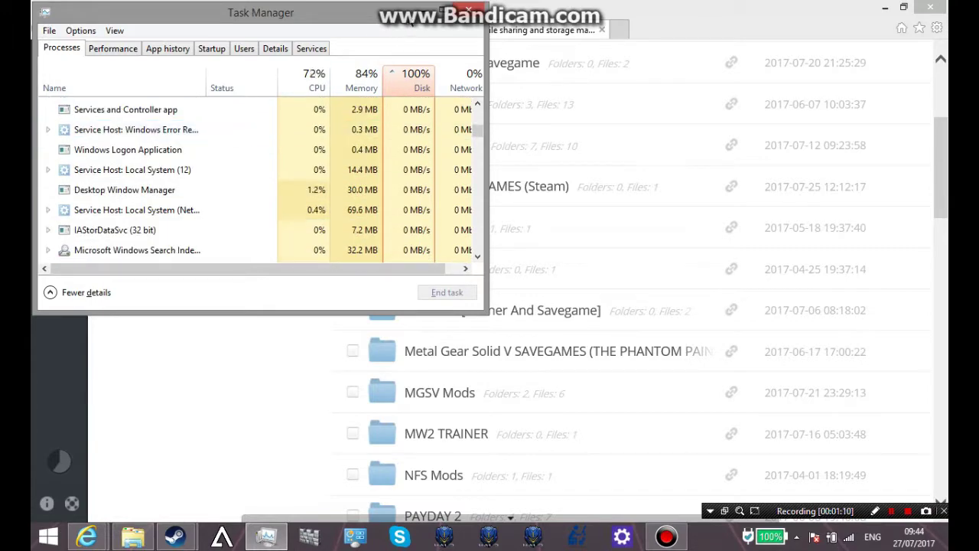
left_click(426, 13)
- Open the Spec Ops Pack folder inside RE4 Mods (Ultimate HD Edition AKA UHD) and examine its mod folders
scroll(580, 277, "down", 2)
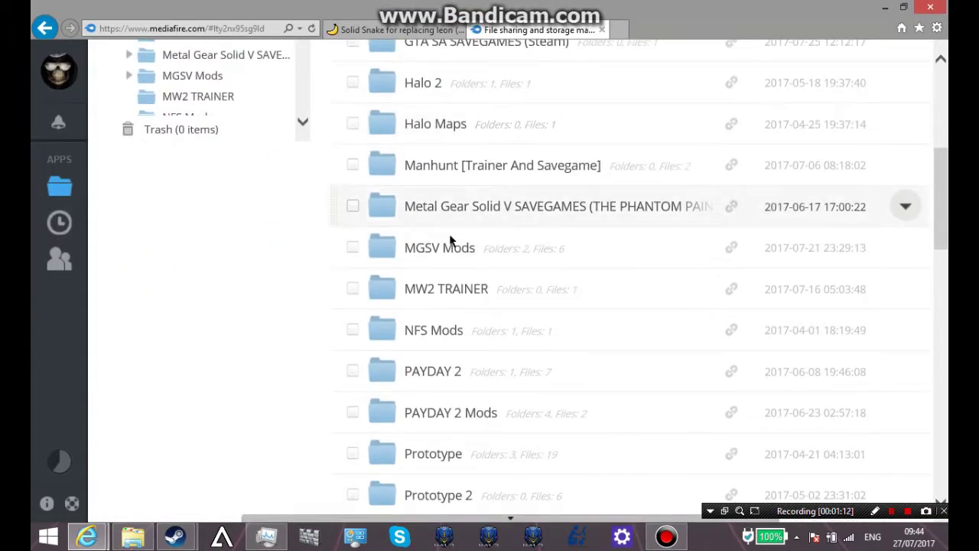
scroll(443, 299, "down", 5)
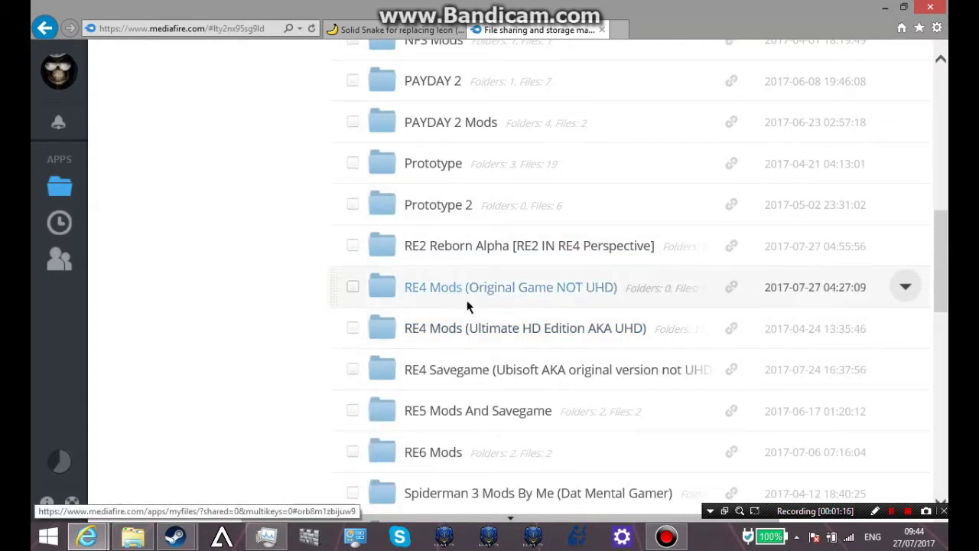
left_click(485, 330)
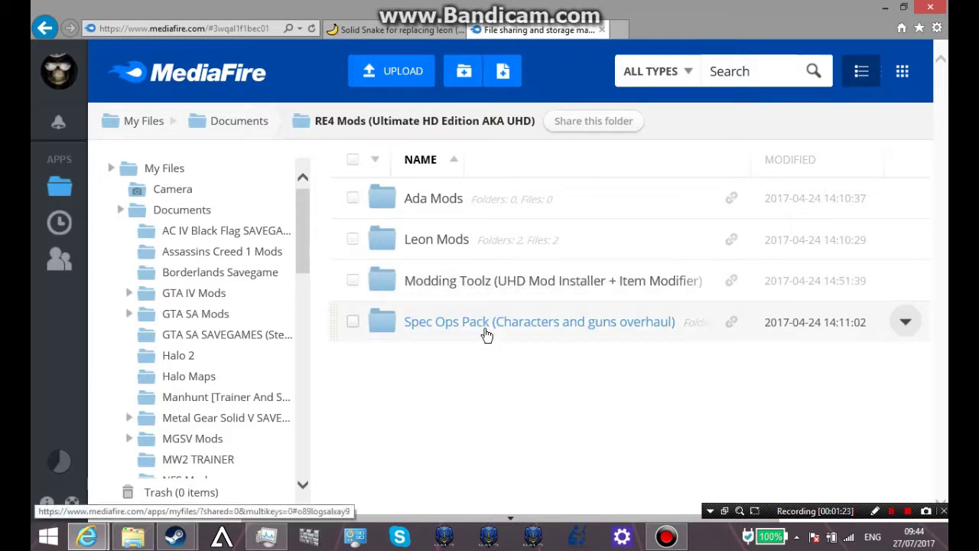
left_click(484, 331)
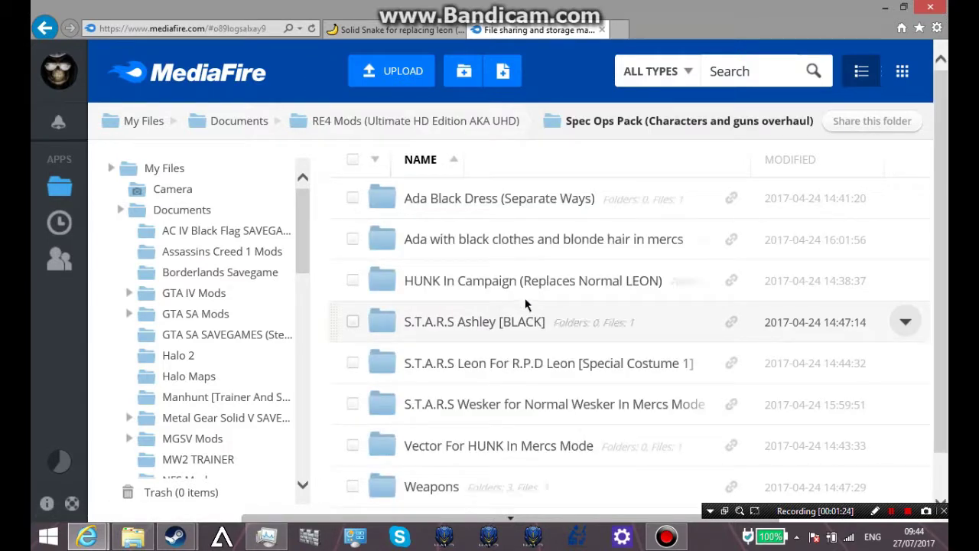
scroll(520, 329, "down", 1)
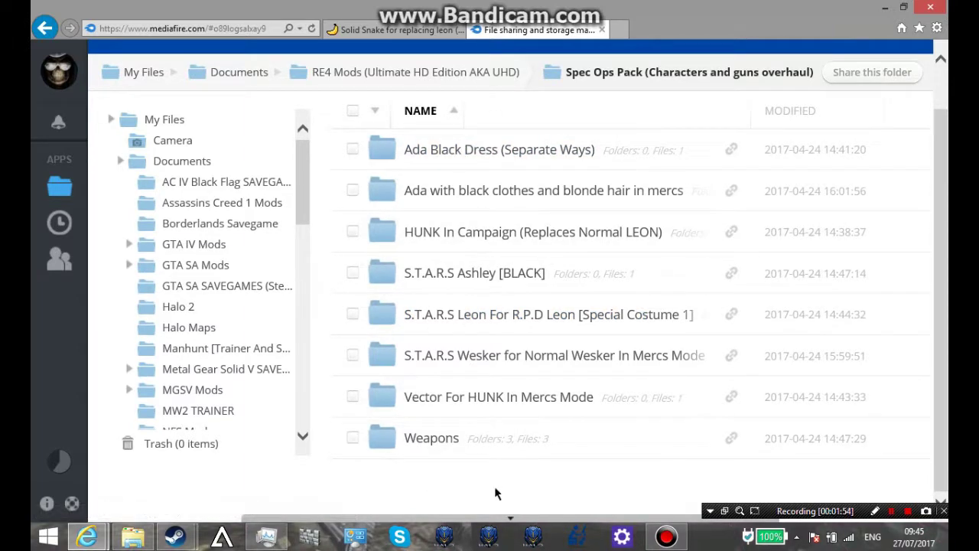
- Close the MediaFire page and look over the Solid Snake skin page on GameBanana
left_click(604, 31)
scroll(390, 229, "up", 6)
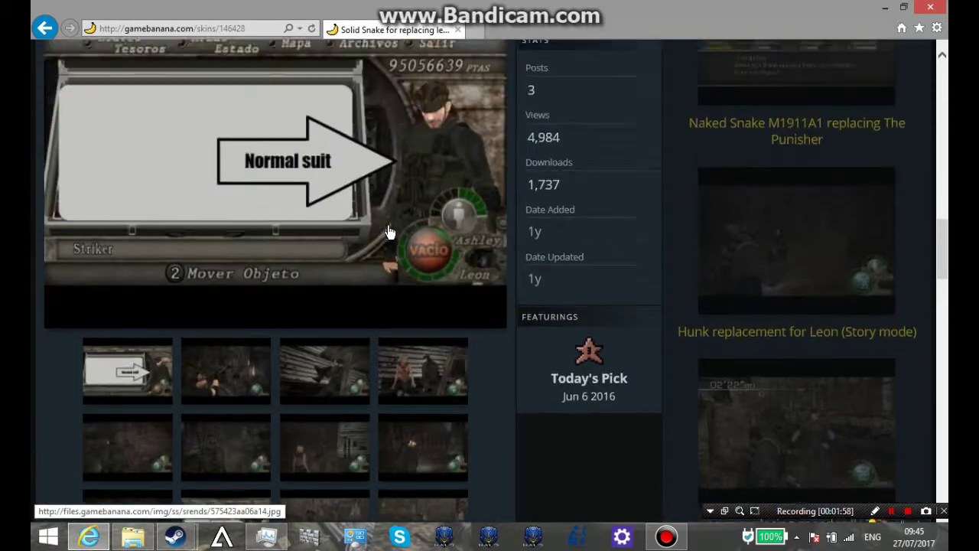
scroll(389, 231, "up", 1)
- Return to File Explorer and open the RE4 Spec Ops Mod (NON HUD VERSION) folder in Downloads
left_click(885, 7)
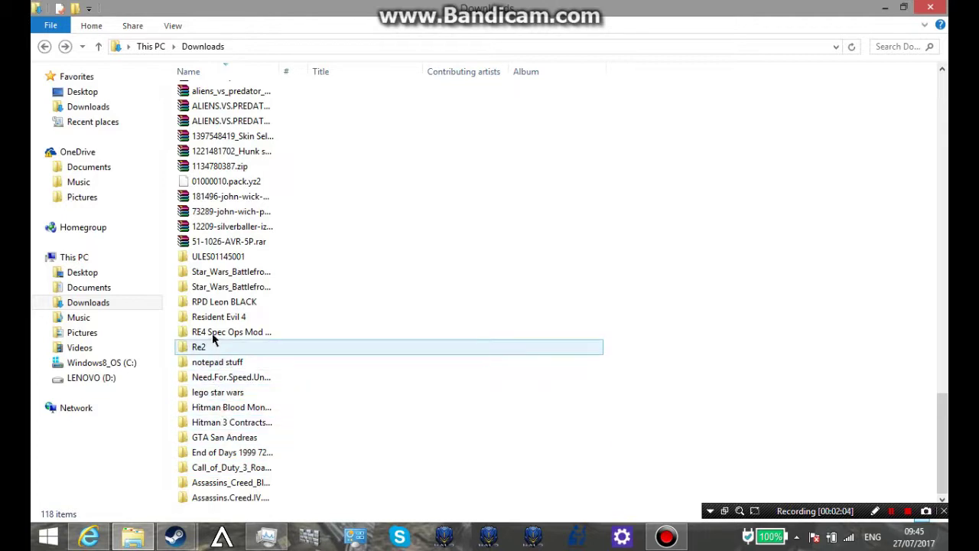
double_click(212, 332)
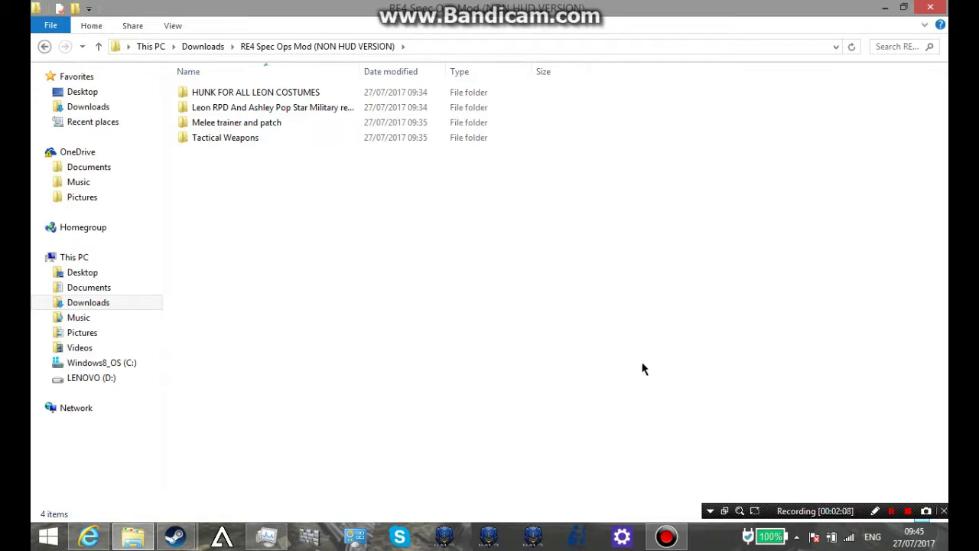
- Show the resident evil 4 / biohazard 4 (Ubisoft Version) entry in the Steam library, and minimize Steam
mouse_move(185, 543)
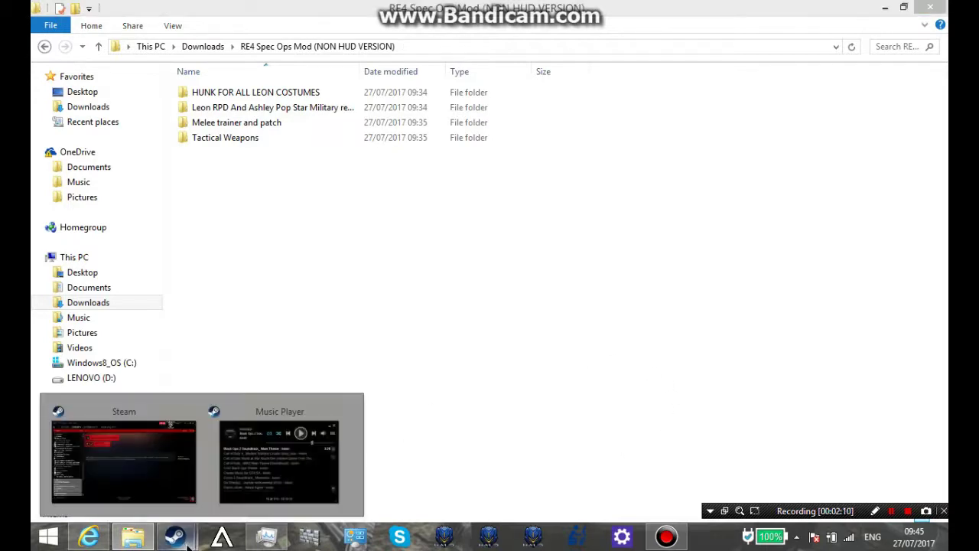
left_click(178, 478)
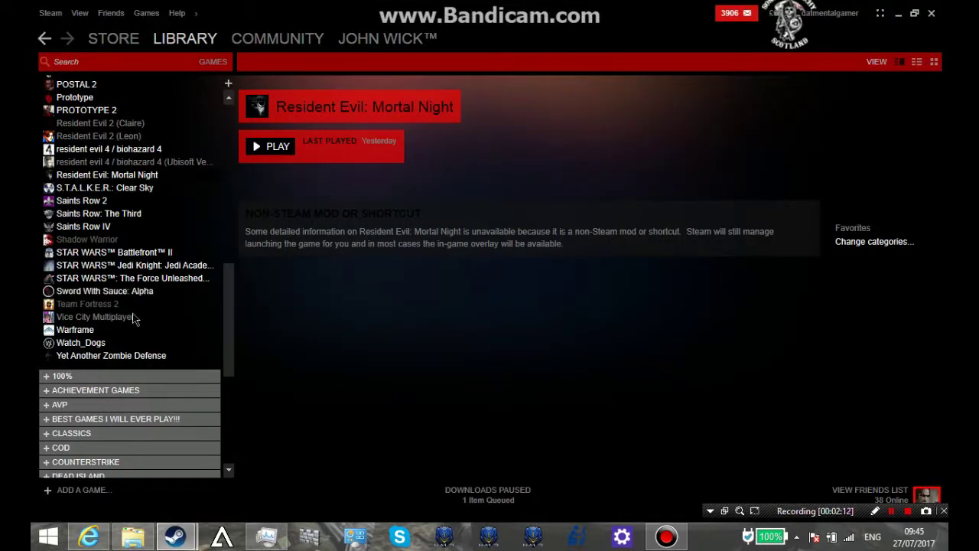
scroll(134, 318, "up", 3)
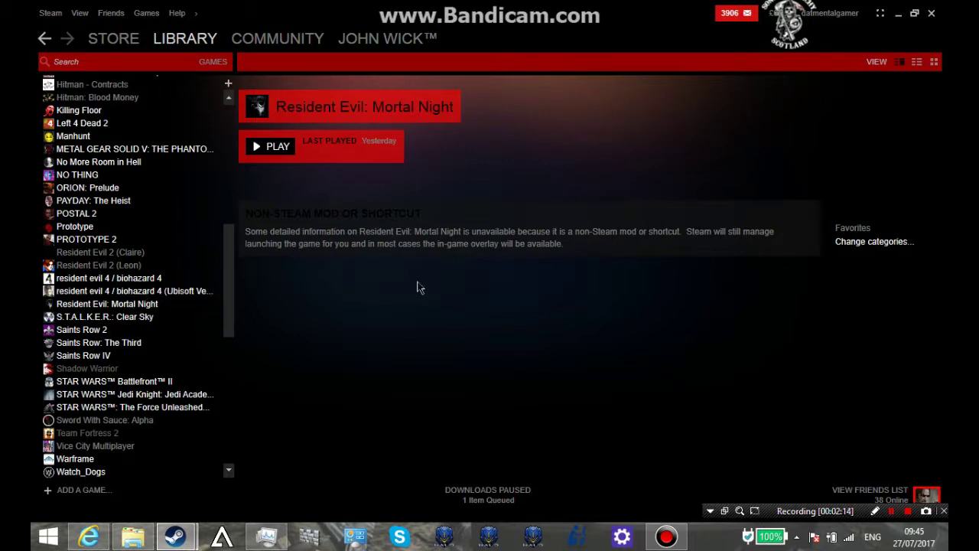
key("Up")
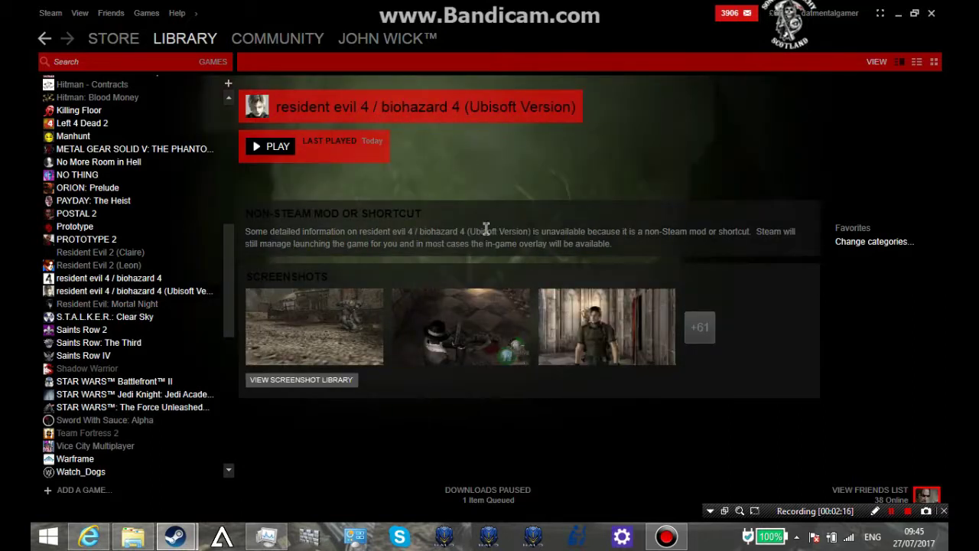
left_click(899, 16)
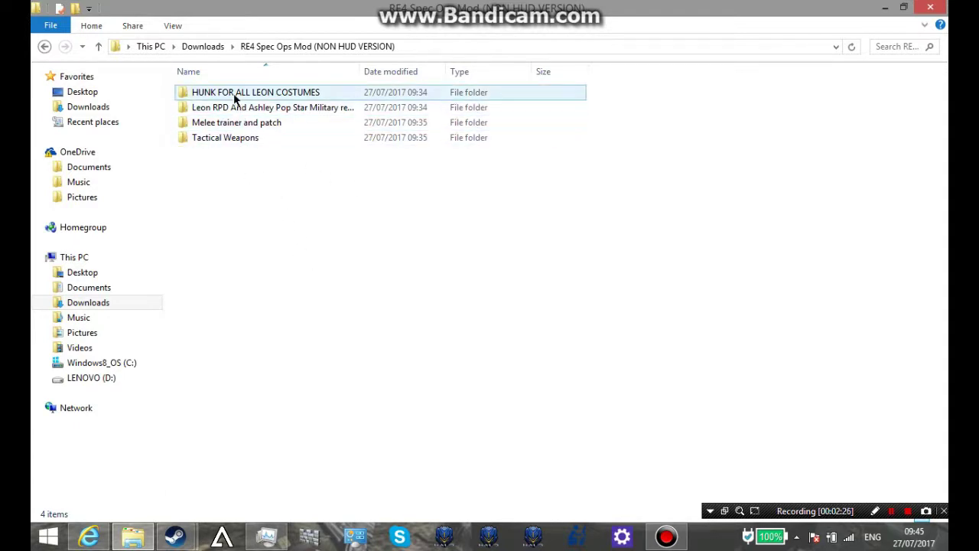
- Open CAPCOM\Resident Evil 4 in Program Files (x86) on the C: drive and look through its game files
left_click(101, 364)
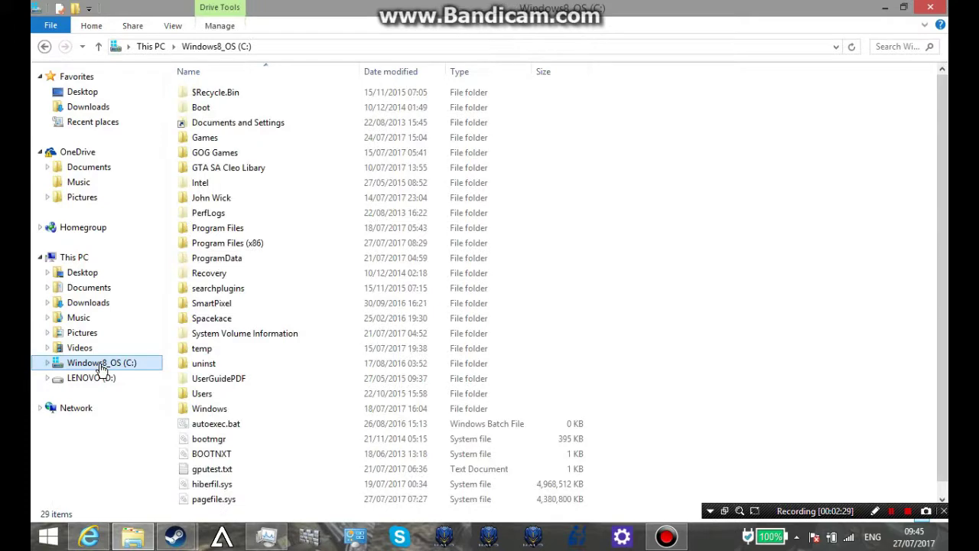
double_click(225, 243)
scroll(222, 229, "down", 2)
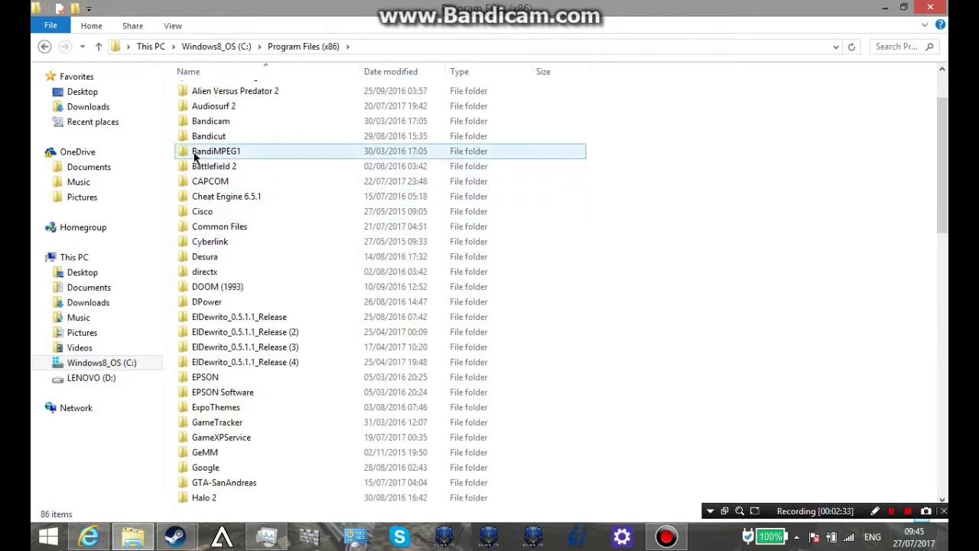
scroll(230, 252, "up", 2)
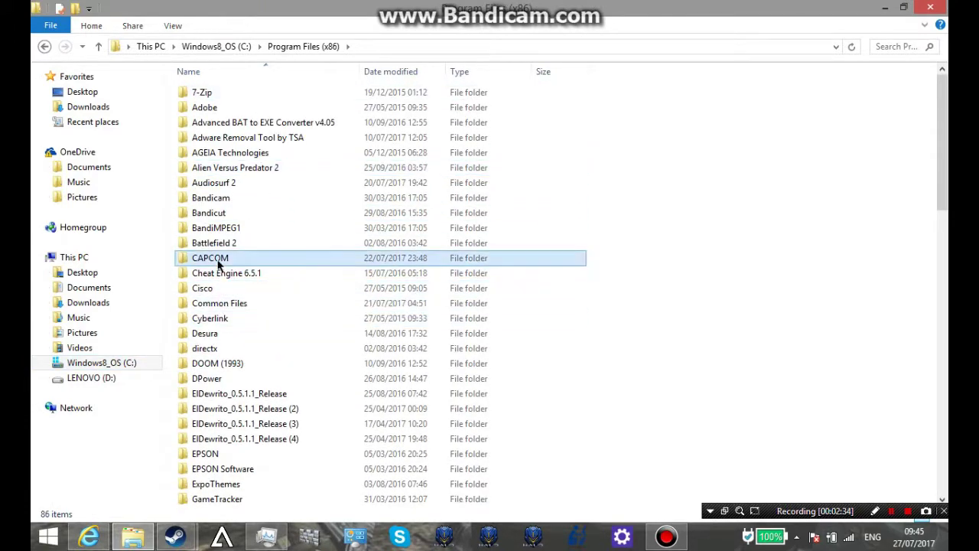
double_click(218, 260)
double_click(219, 93)
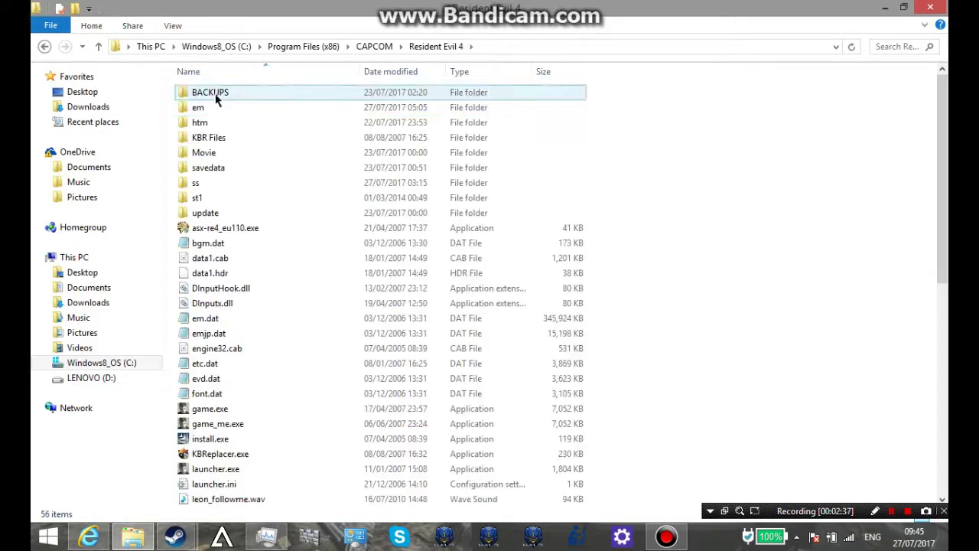
scroll(220, 337, "down", 5)
scroll(336, 299, "down", 4)
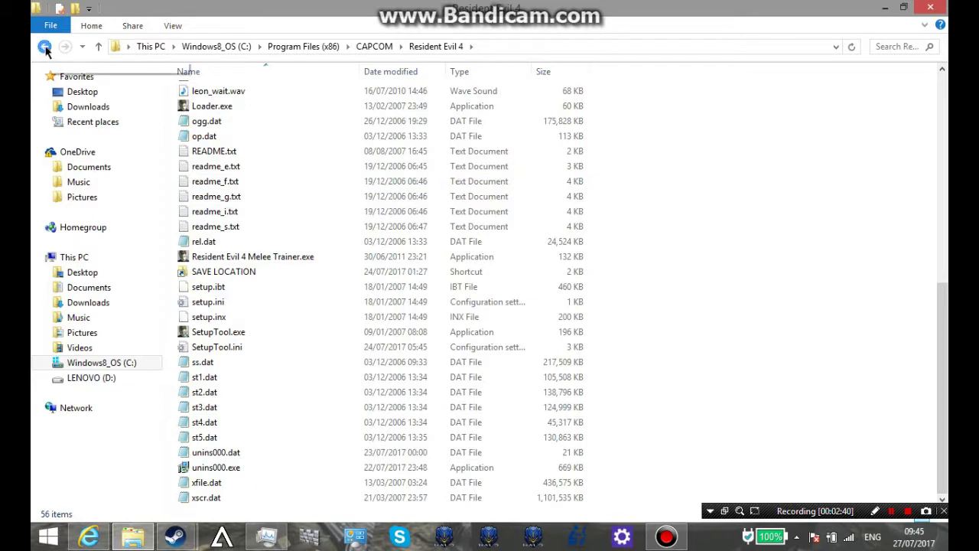
- Go back to Program Files (x86), open Resident Evil 4 MODDED\Resident Evil 4, and look through its files
left_click(44, 47)
left_click(44, 46)
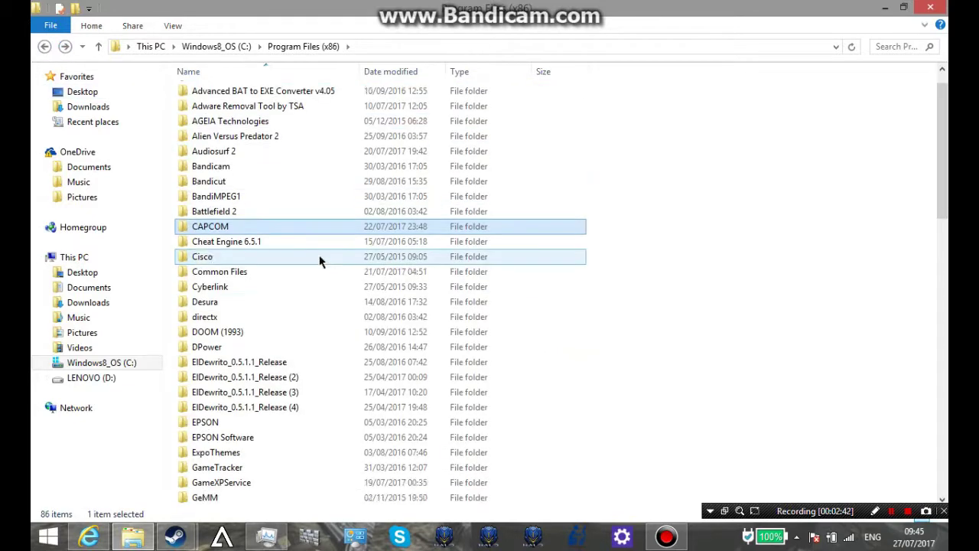
scroll(320, 262, "down", 5)
scroll(320, 261, "down", 7)
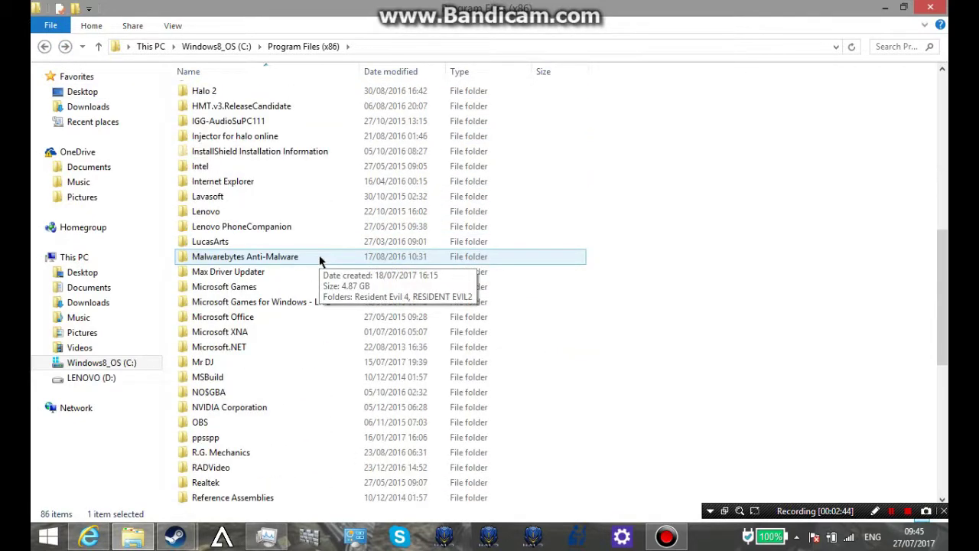
scroll(252, 336, "down", 3)
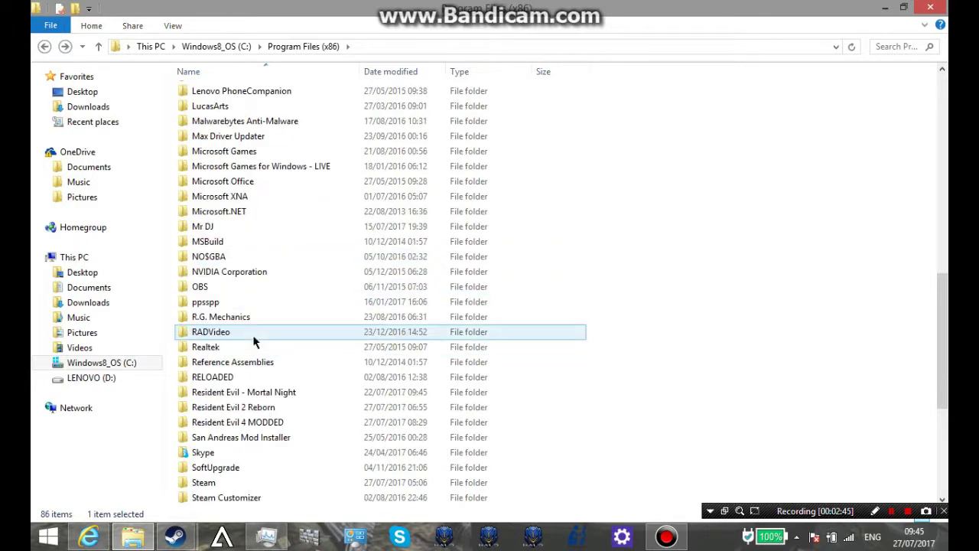
double_click(253, 334)
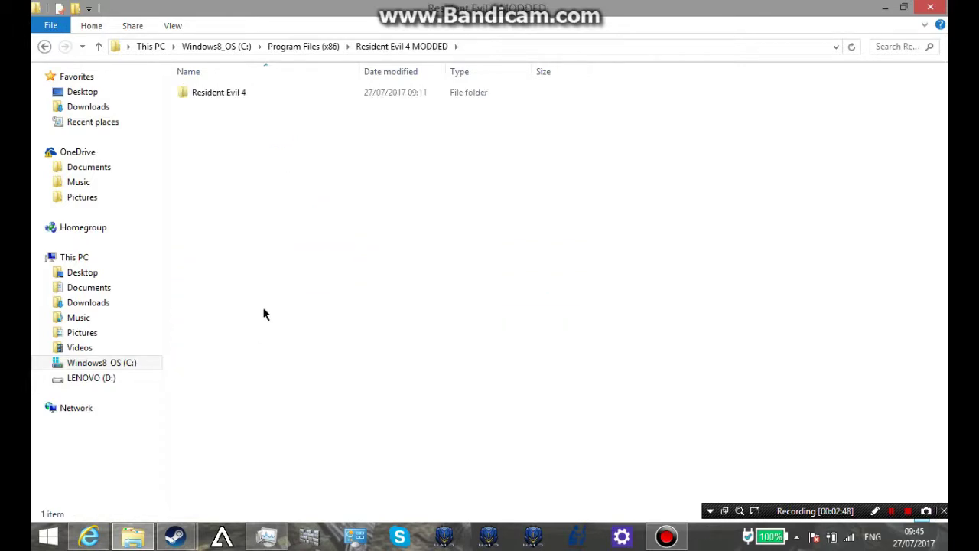
double_click(249, 92)
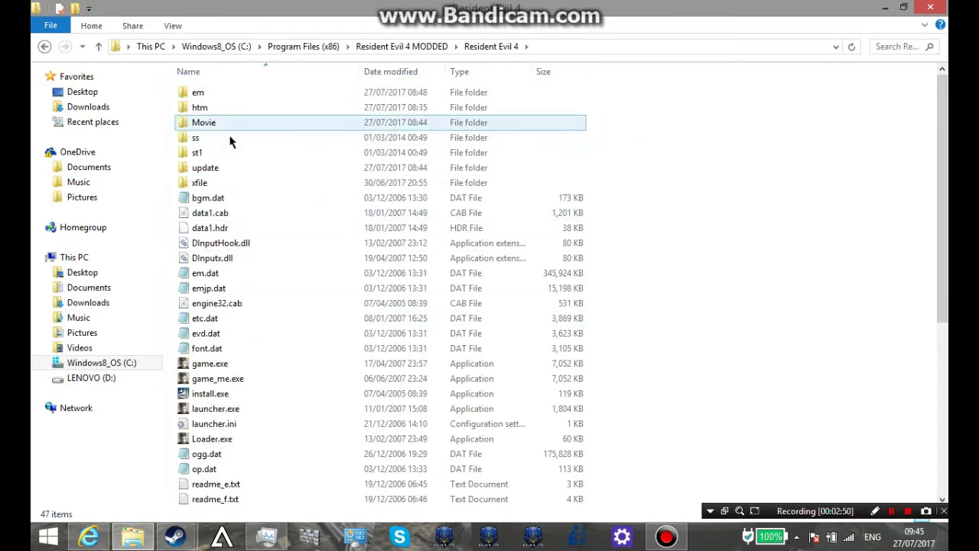
scroll(242, 277, "down", 6)
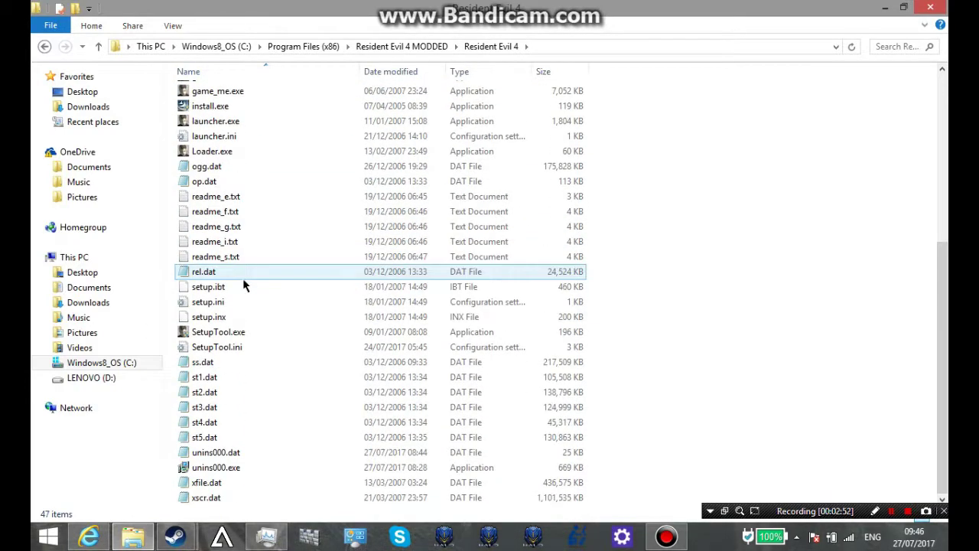
scroll(243, 278, "up", 6)
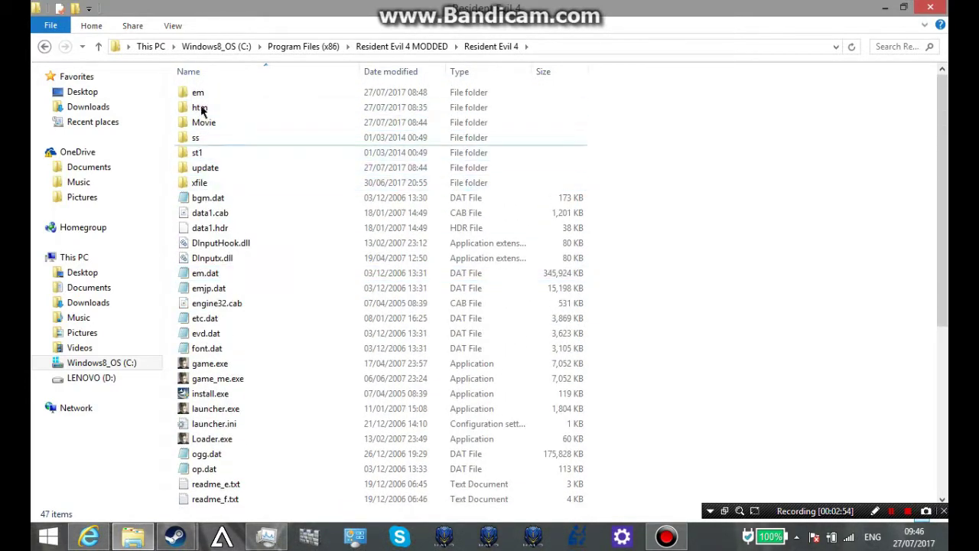
- Open the em folder inside xfile of the modded game and show its pl05 and pl10 folders
left_click(202, 182)
double_click(202, 182)
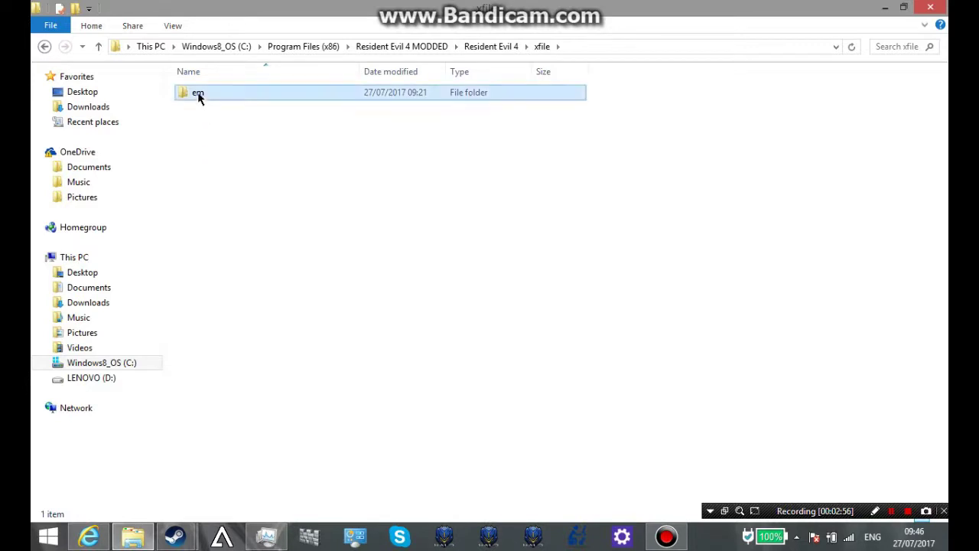
double_click(199, 93)
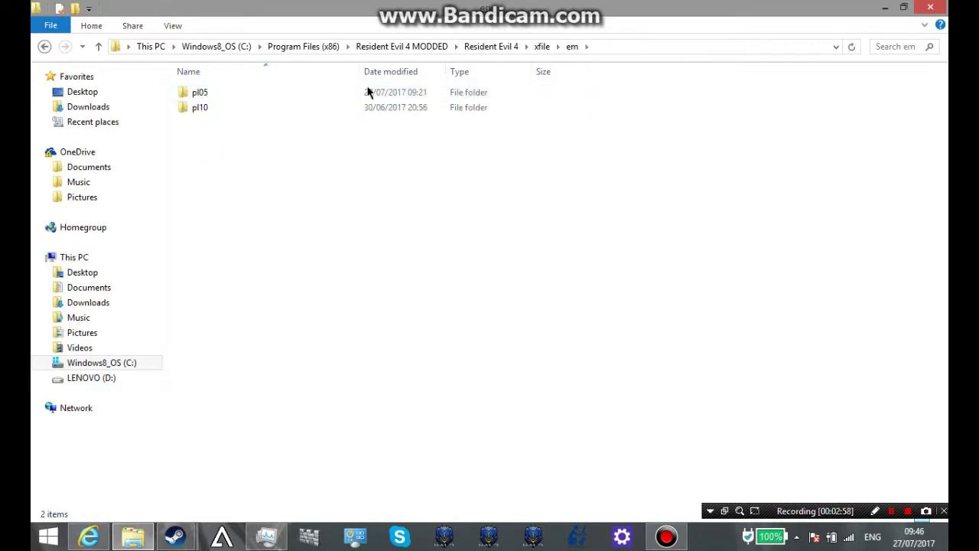
left_click(207, 108)
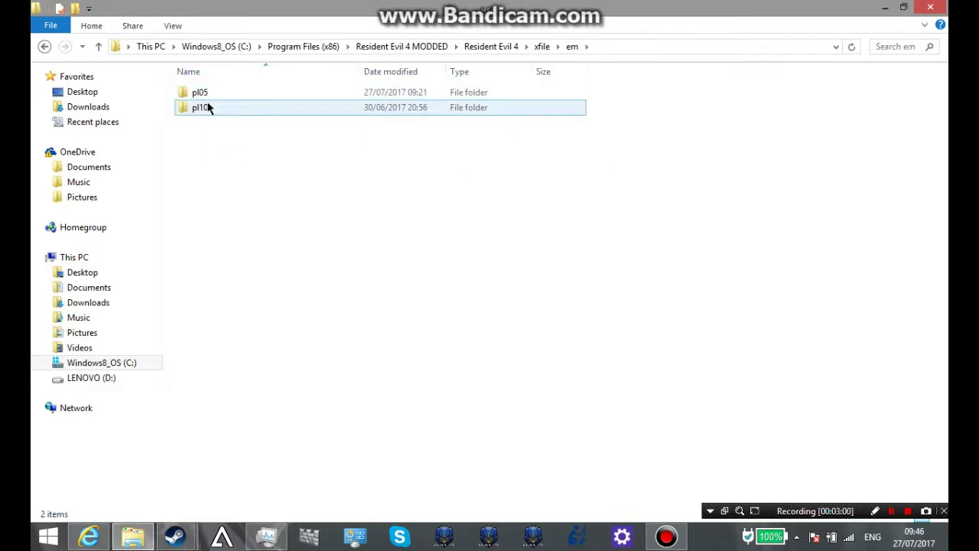
left_click(218, 155)
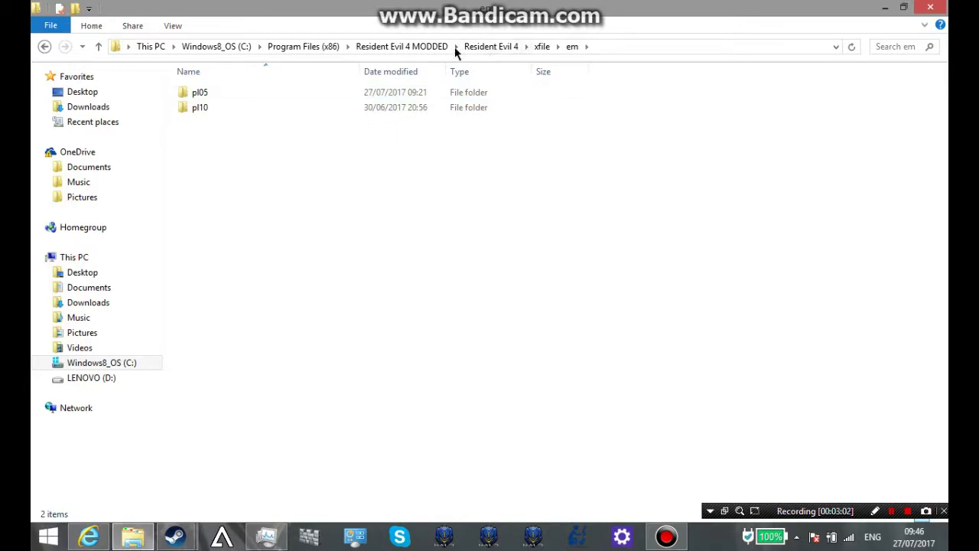
- Return to Downloads and open the RE4 Spec Ops Mod (NON HUD VERSION) folder
left_click(120, 302)
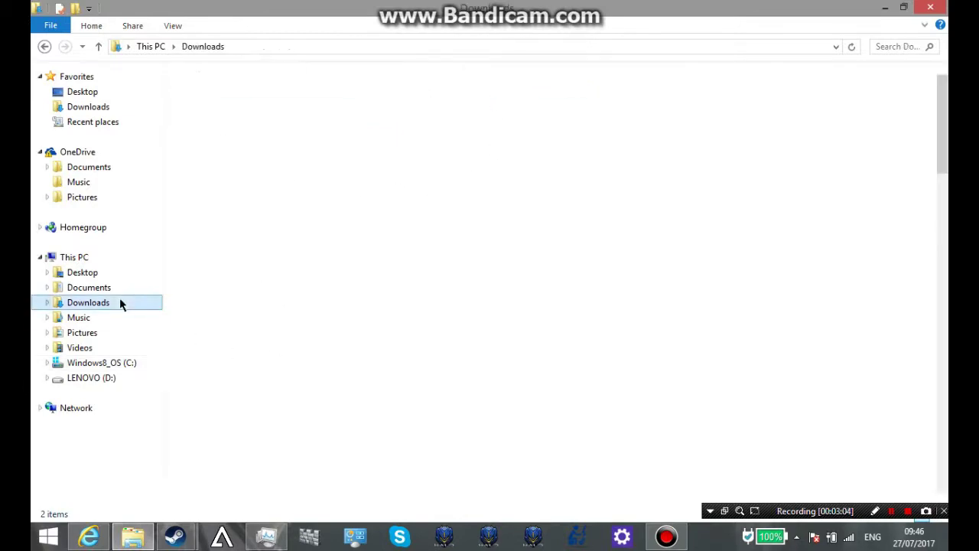
left_click_drag(946, 160, 943, 466)
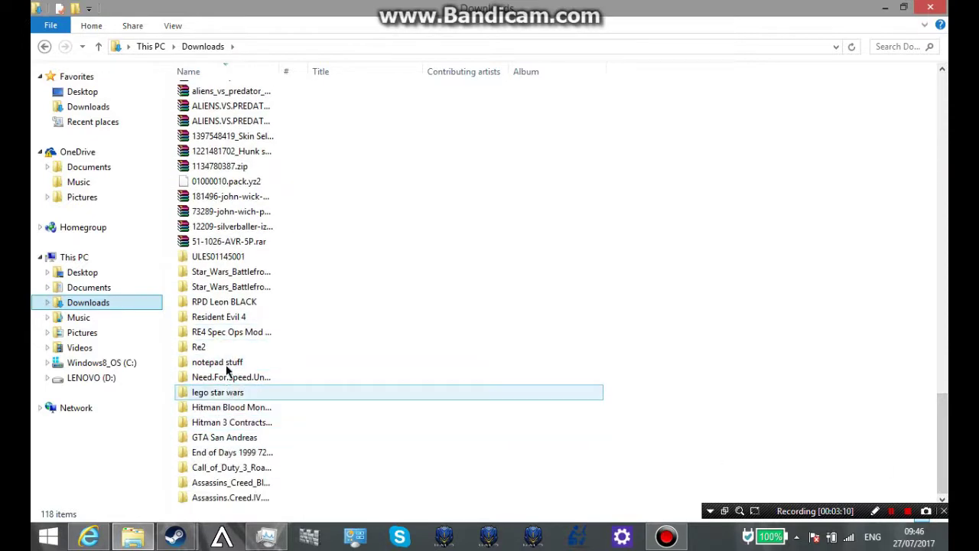
double_click(222, 334)
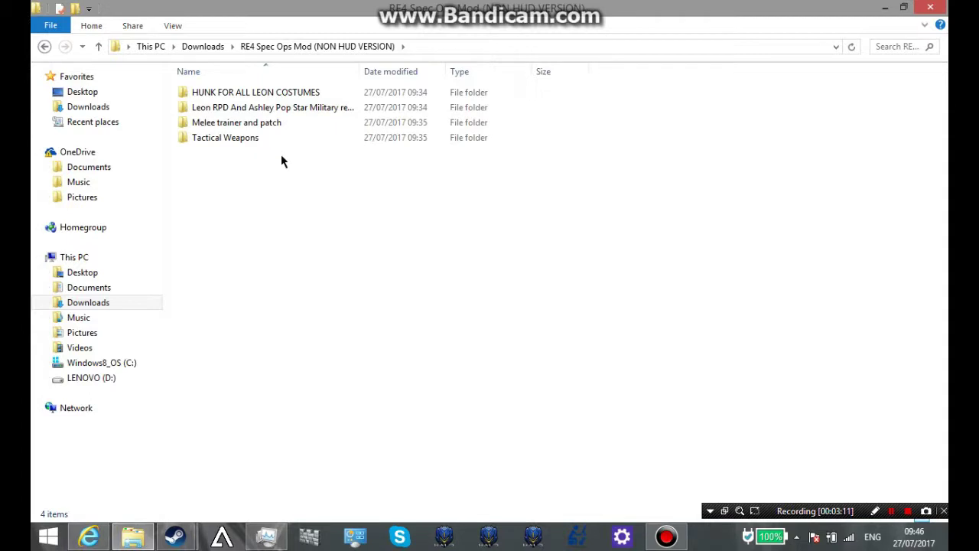
- Open the Leon RPD And Ashley Pop Star Military reskin folder and its RAR archive in WinRAR, dismissing the startup prompts
double_click(237, 107)
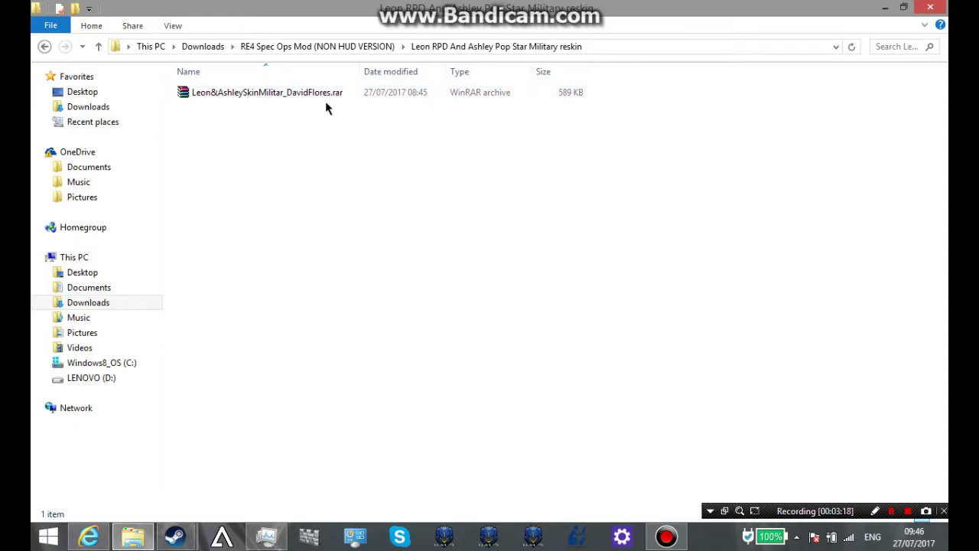
double_click(252, 93)
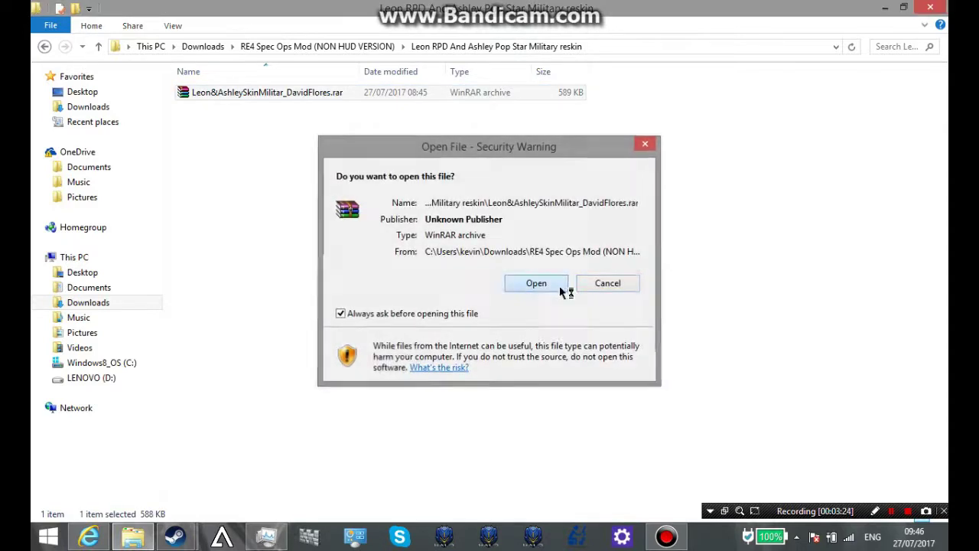
left_click(526, 289)
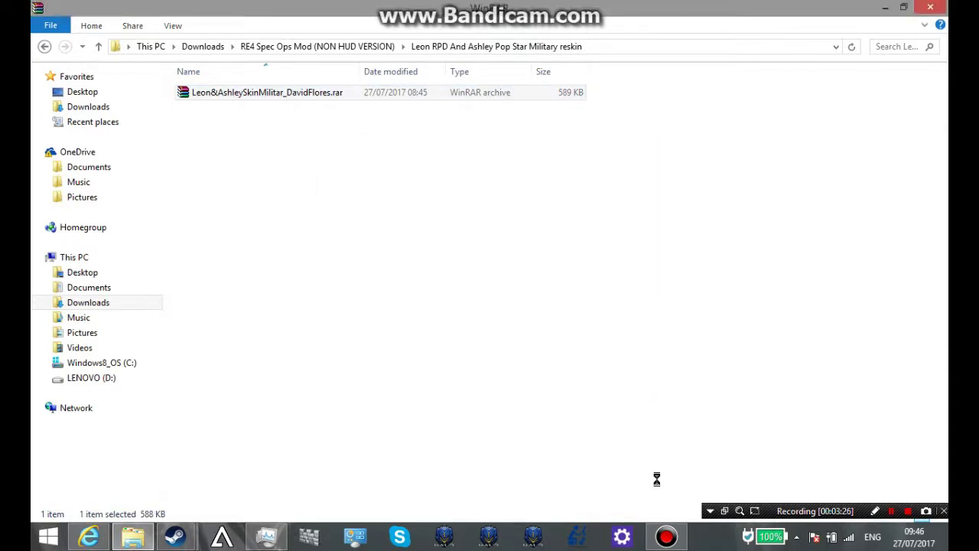
left_click(601, 204)
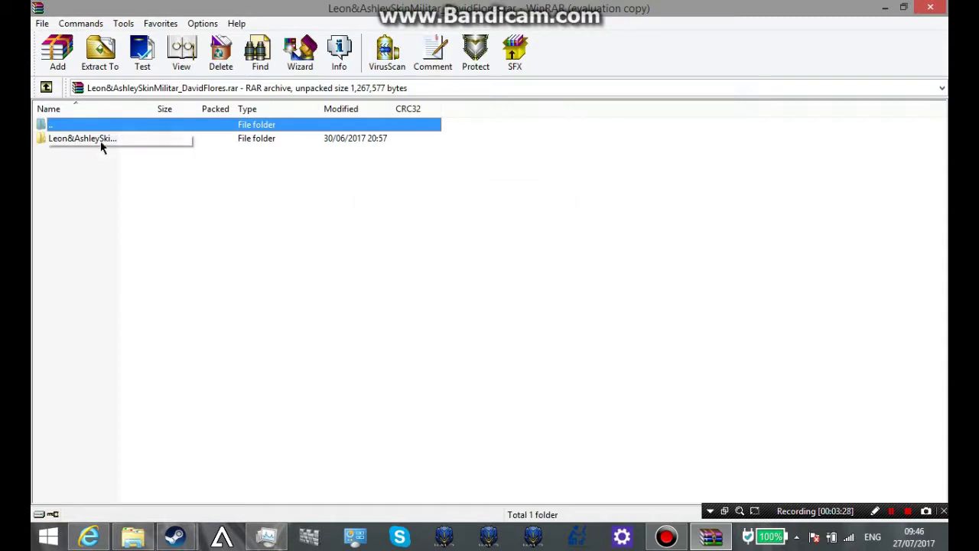
- Browse the reskin archive down to xfile\em, examine its folders, and close WinRAR
double_click(81, 138)
double_click(69, 137)
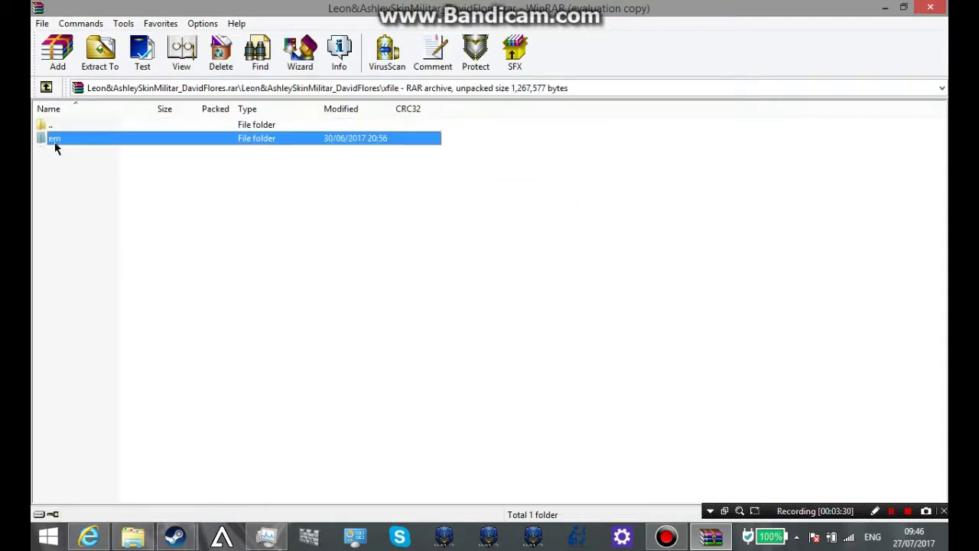
double_click(55, 140)
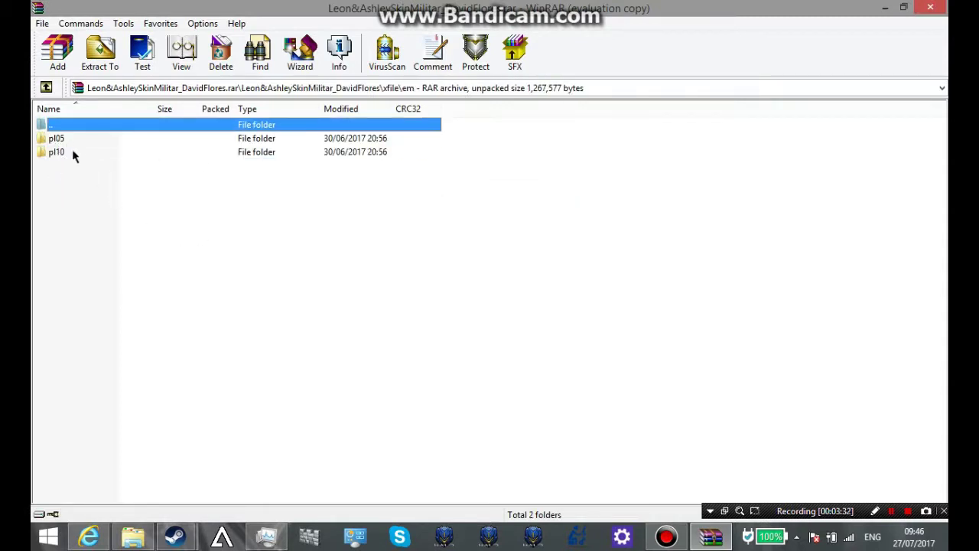
left_click(939, 6)
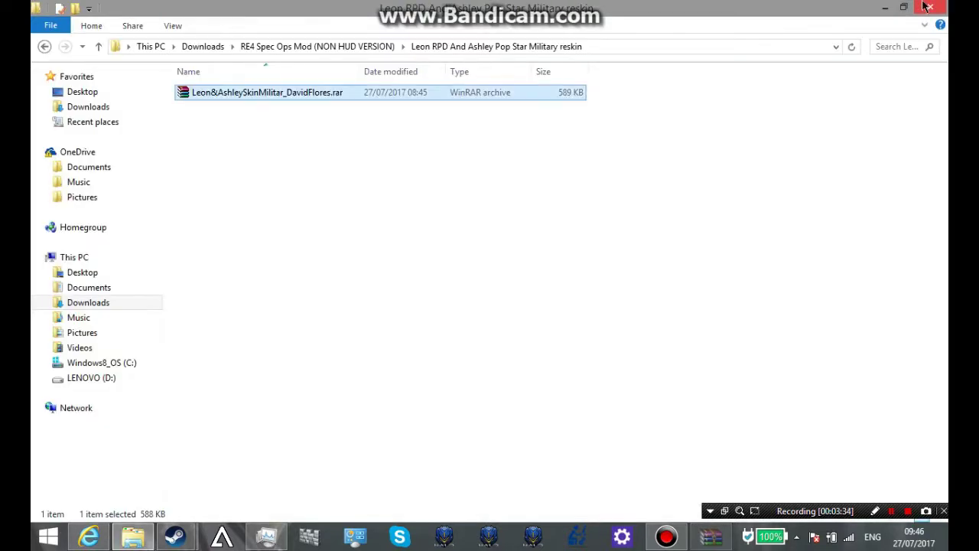
left_click(474, 188)
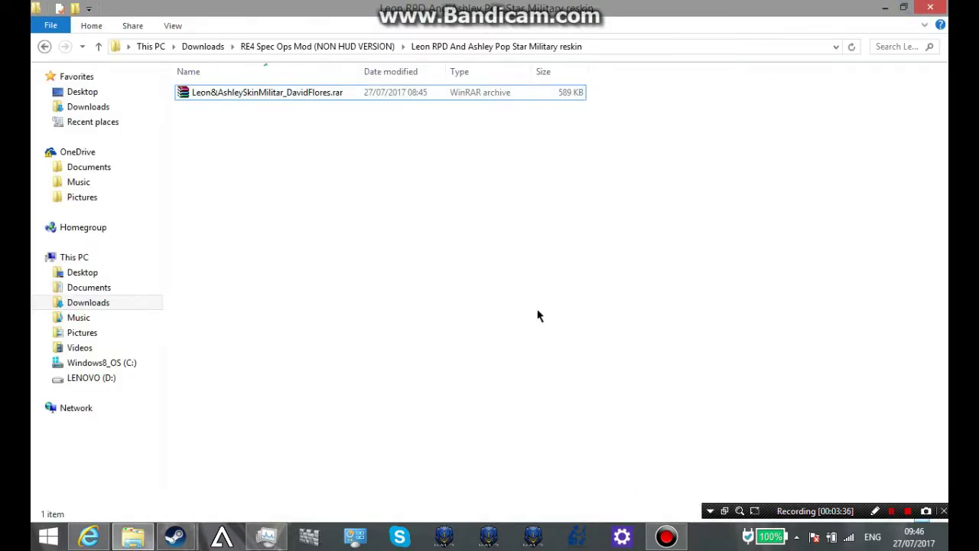
- Go back to the Spec Ops Mod folder and show hunk_replacement_for_leon.rar in HUNK FOR ALL LEON COSTUMES
left_click(381, 46)
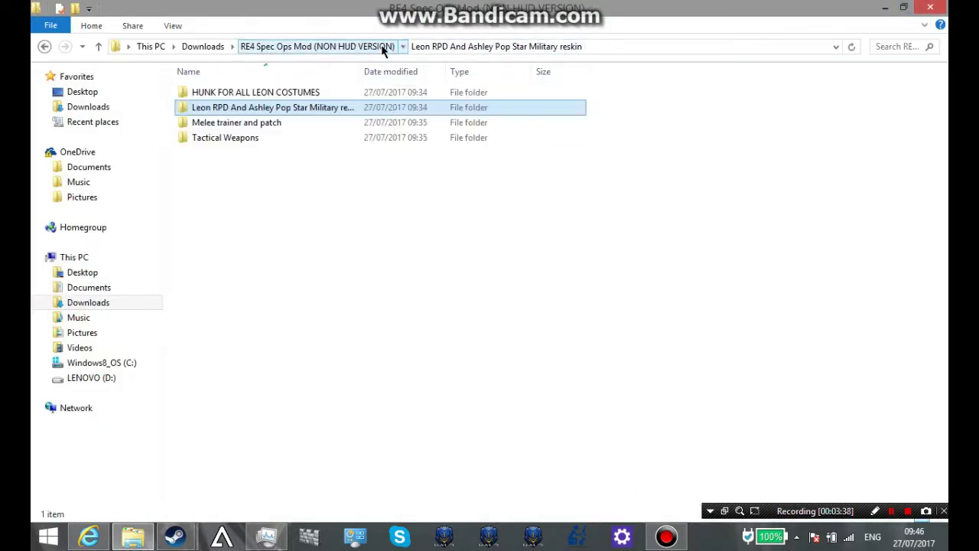
left_click(219, 93)
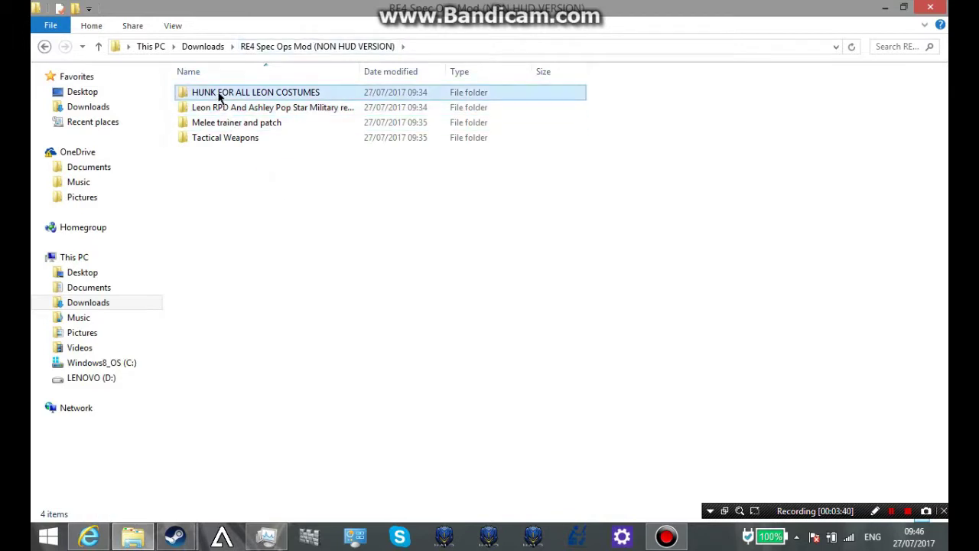
double_click(220, 93)
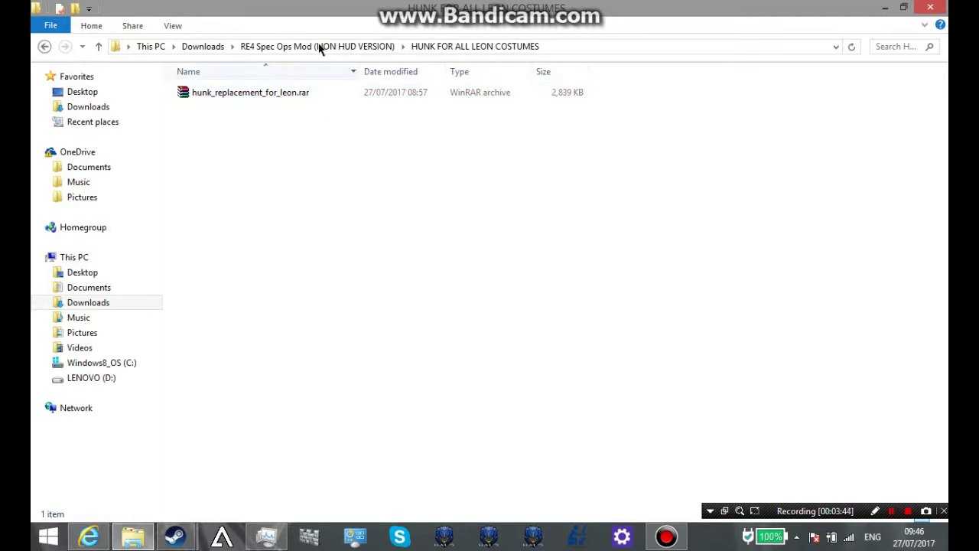
left_click(289, 96)
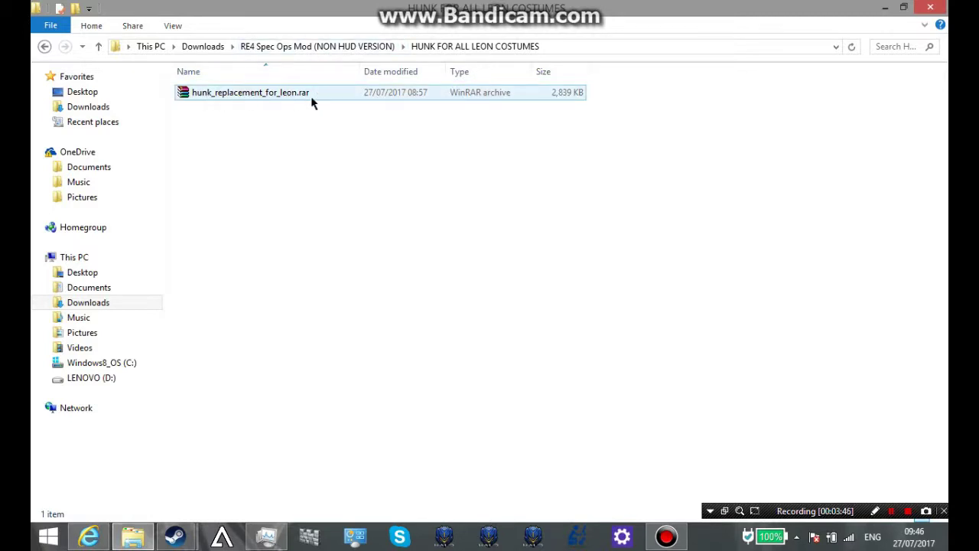
- Go back to the mod folder, enter Melee trainer and patch, and open RE4 Melee Trainer v4.1.zip in WinRAR
left_click(283, 48)
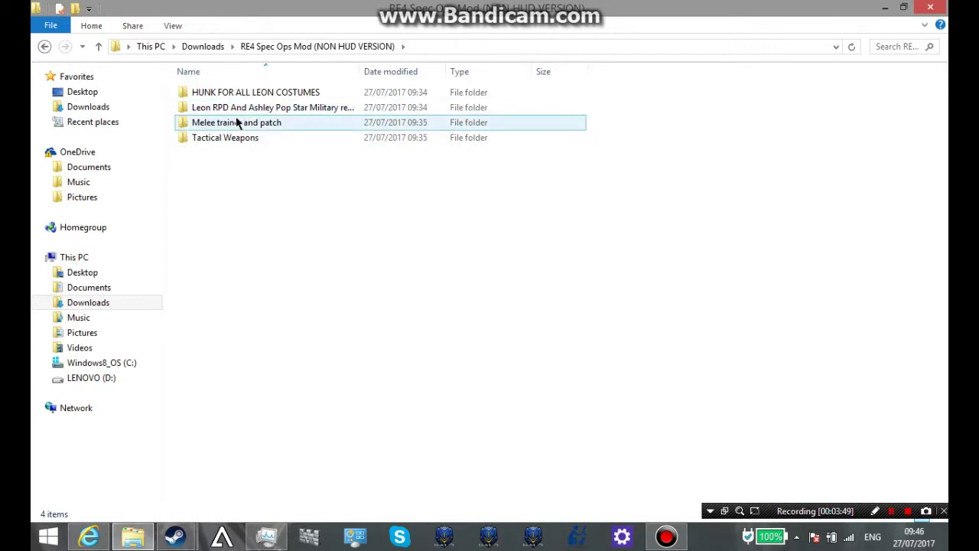
double_click(237, 122)
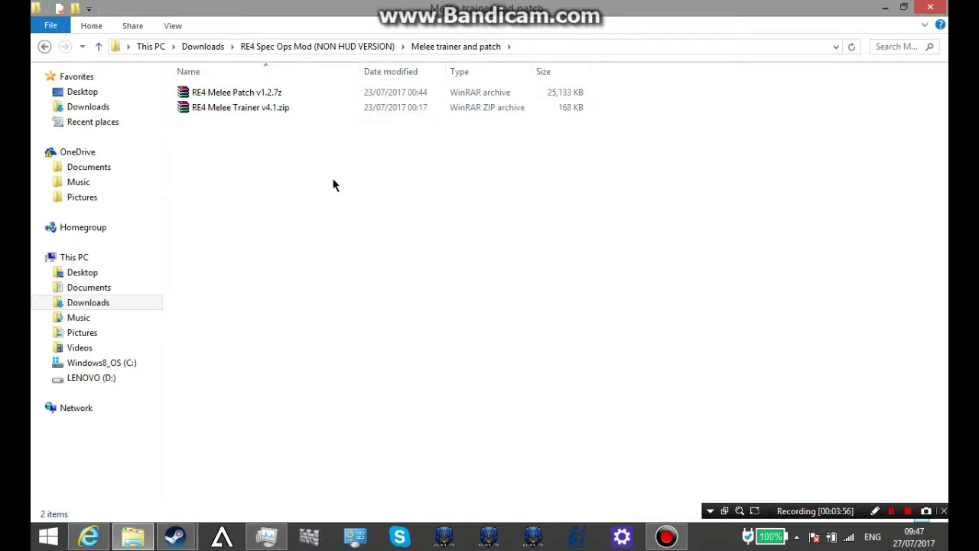
left_click(226, 110)
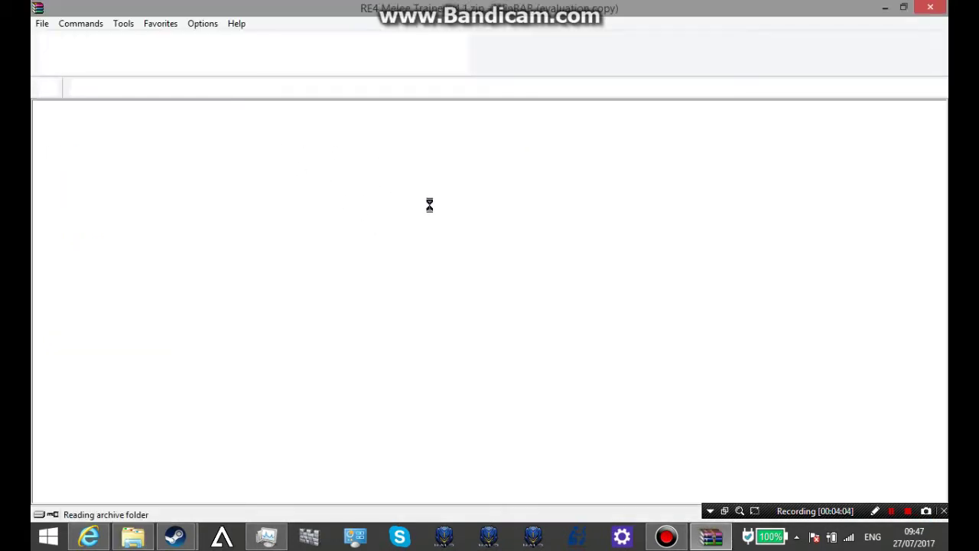
left_click(608, 204)
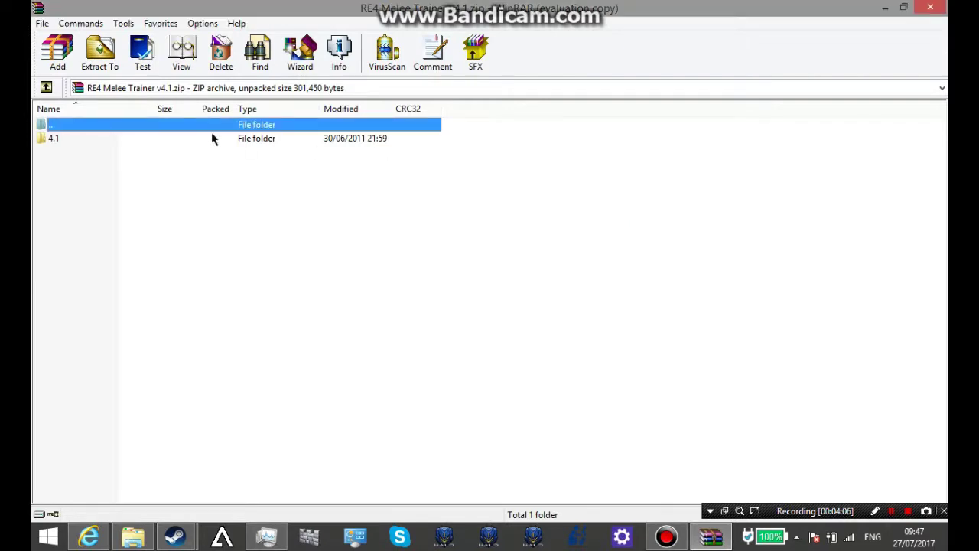
- Enter the 4.1 folder inside the melee trainer archive and open Readme.txt in Notepad
double_click(192, 142)
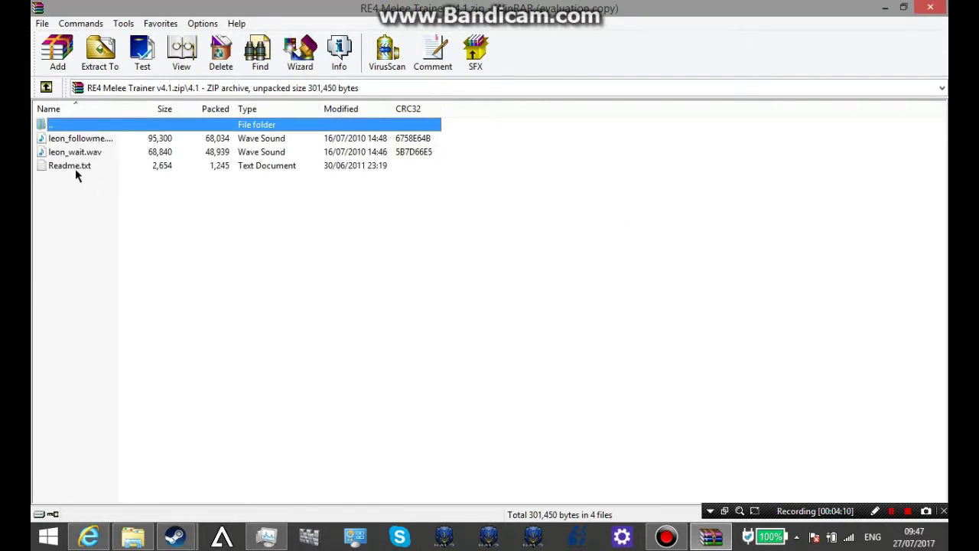
left_click(78, 168)
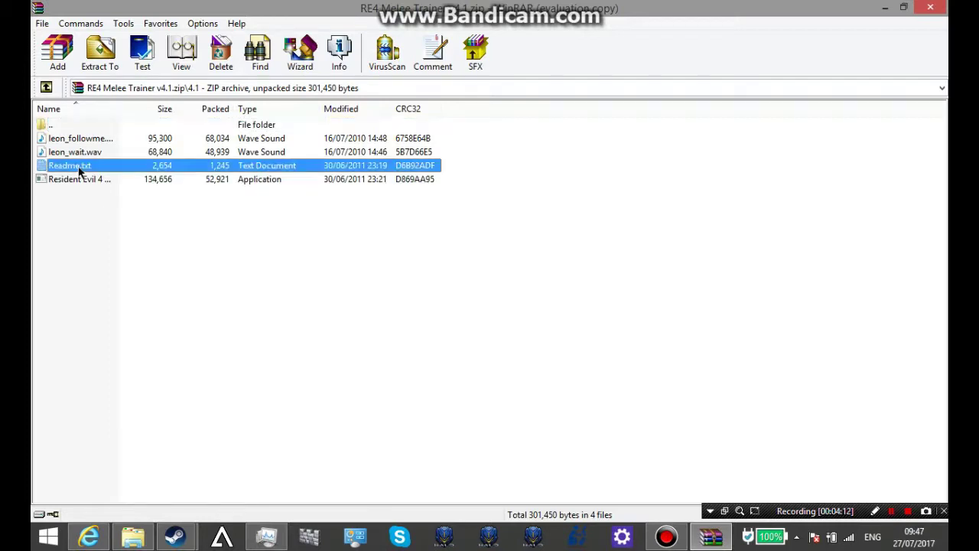
double_click(90, 170)
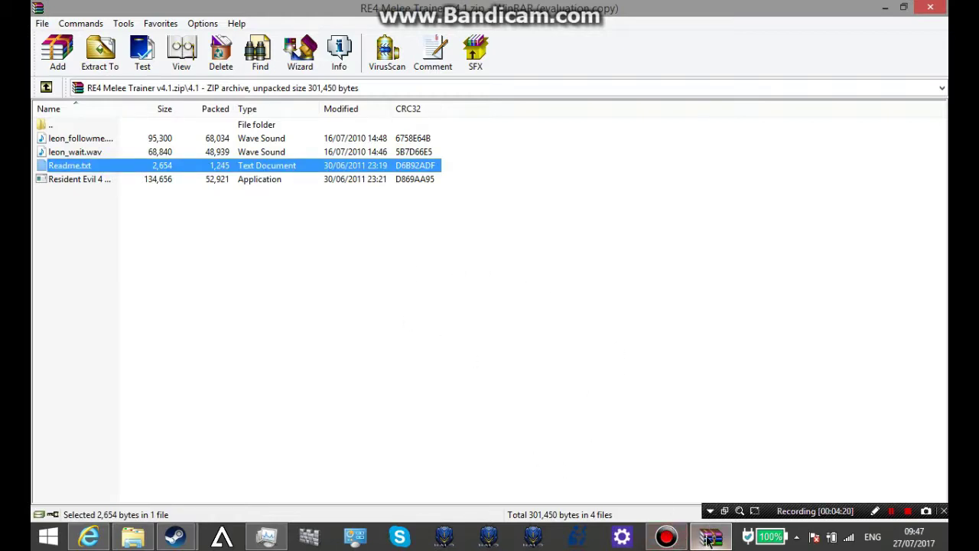
mouse_move(680, 539)
double_click(201, 165)
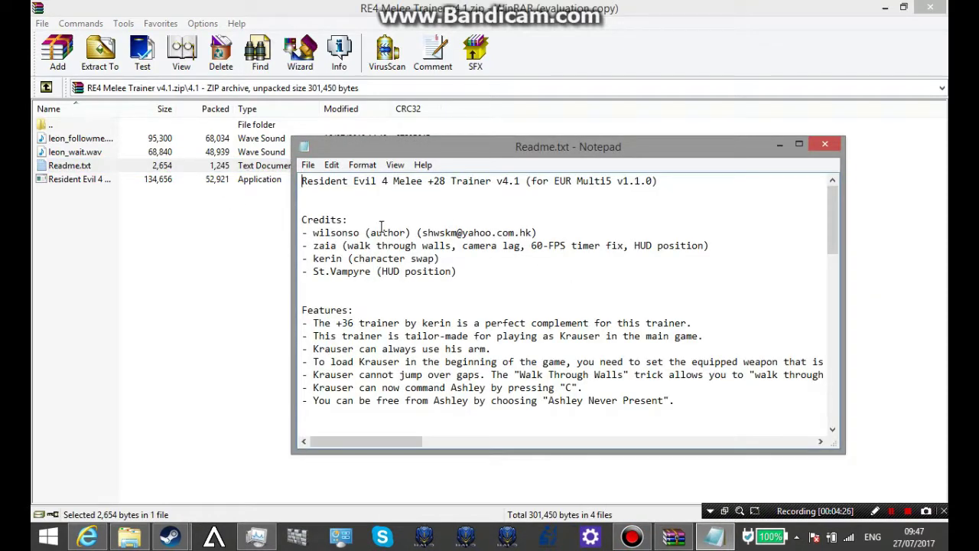
- Highlight the trainer author's name in the readme credits, and close Notepad and WinRAR
left_click_drag(312, 232, 365, 232)
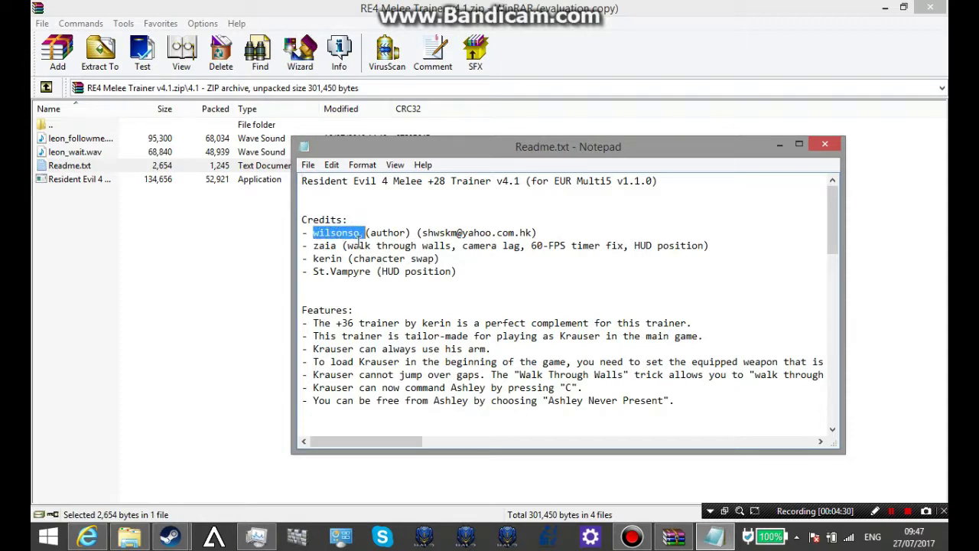
left_click(527, 293)
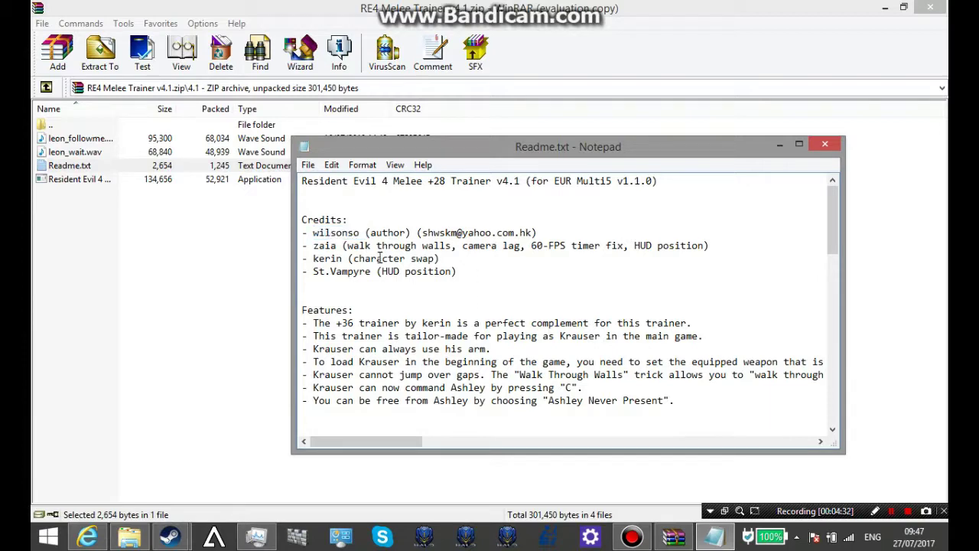
left_click(817, 149)
left_click(690, 176)
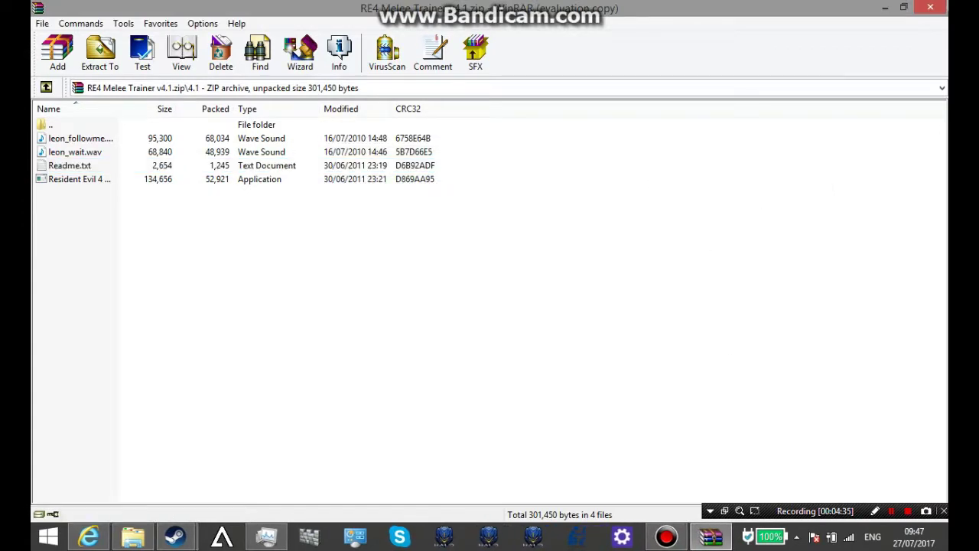
left_click(929, 6)
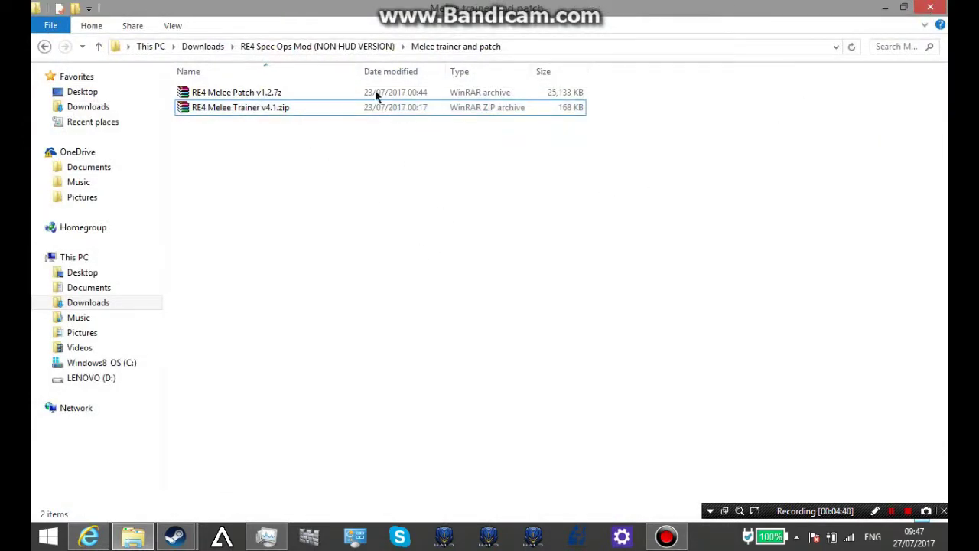
- Go back to the Spec Ops Mod folder, look into Melee trainer and patch once more, and close File Explorer from the mod folder
left_click(328, 46)
left_click(381, 214)
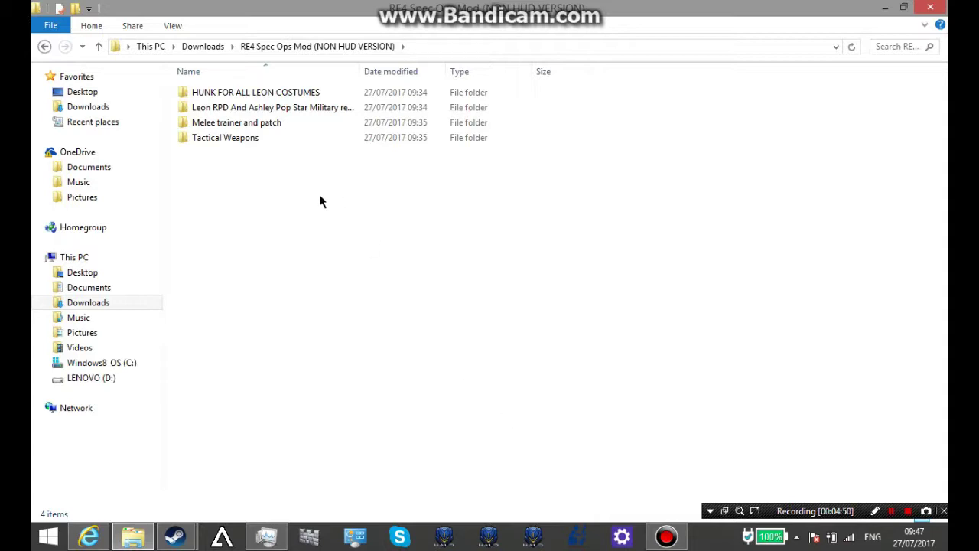
double_click(236, 123)
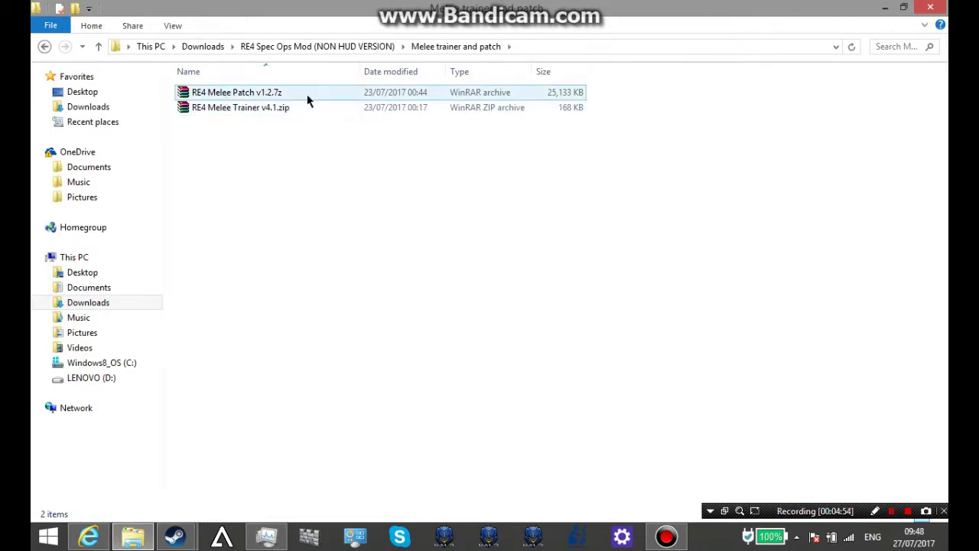
left_click(328, 46)
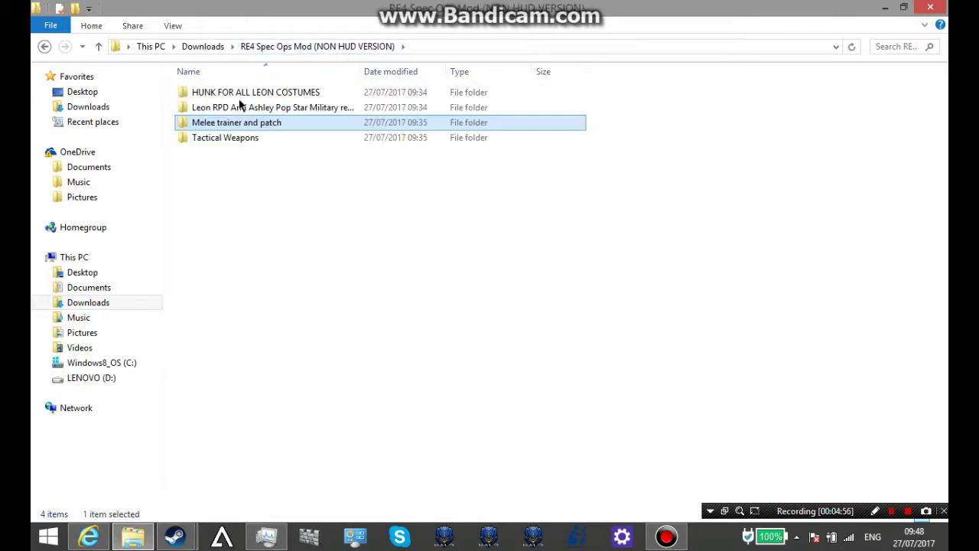
left_click(334, 197)
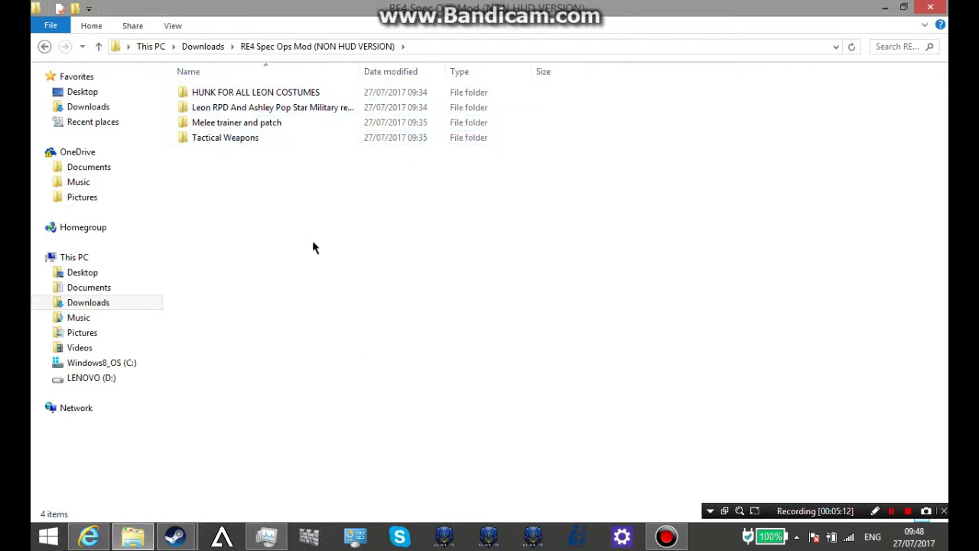
left_click(933, 7)
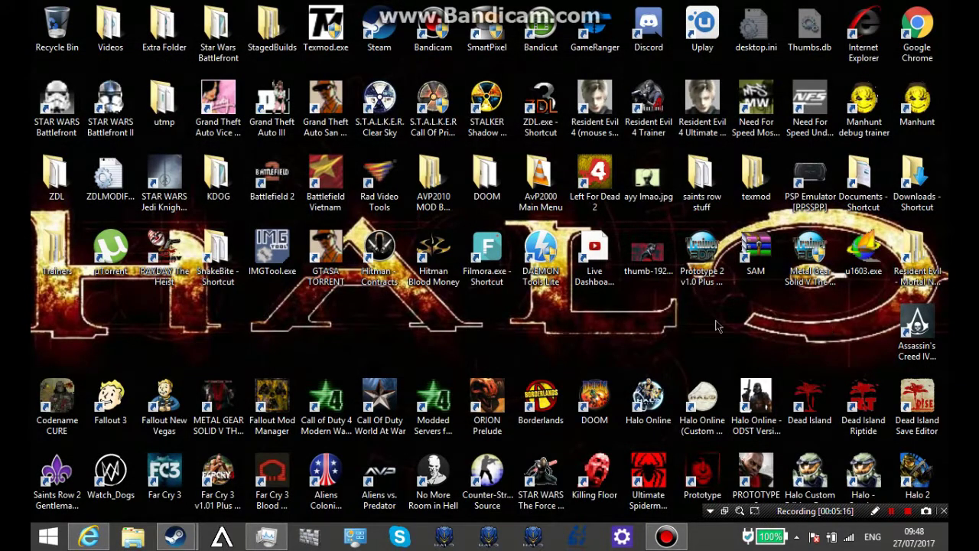
- Switch to Internet Explorer, examine the screenshots and description on GameBanana's Solid Snake replacing Leon page, and minimize the browser
left_click(88, 535)
scroll(490, 267, "down", 2)
scroll(430, 251, "up", 2)
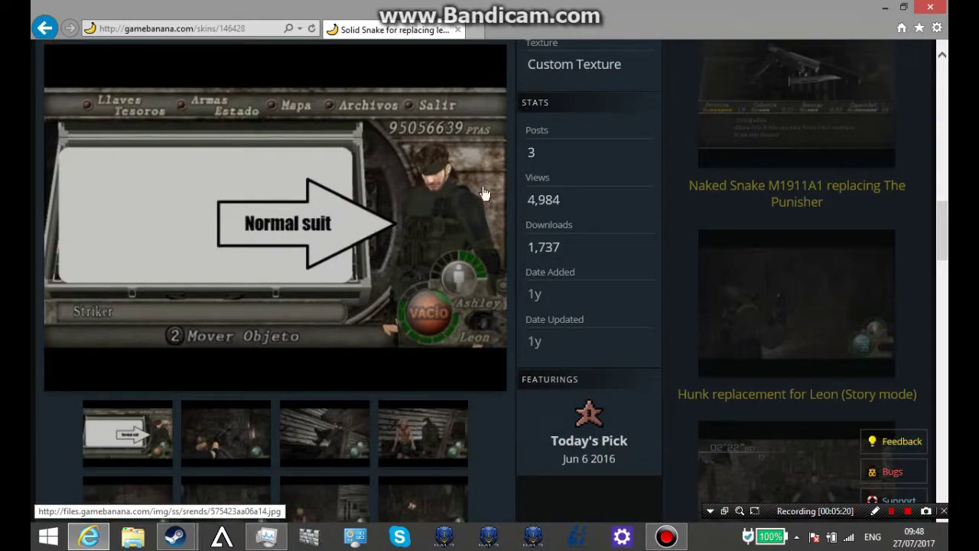
scroll(444, 255, "up", 2)
scroll(417, 271, "down", 3)
scroll(437, 288, "down", 5)
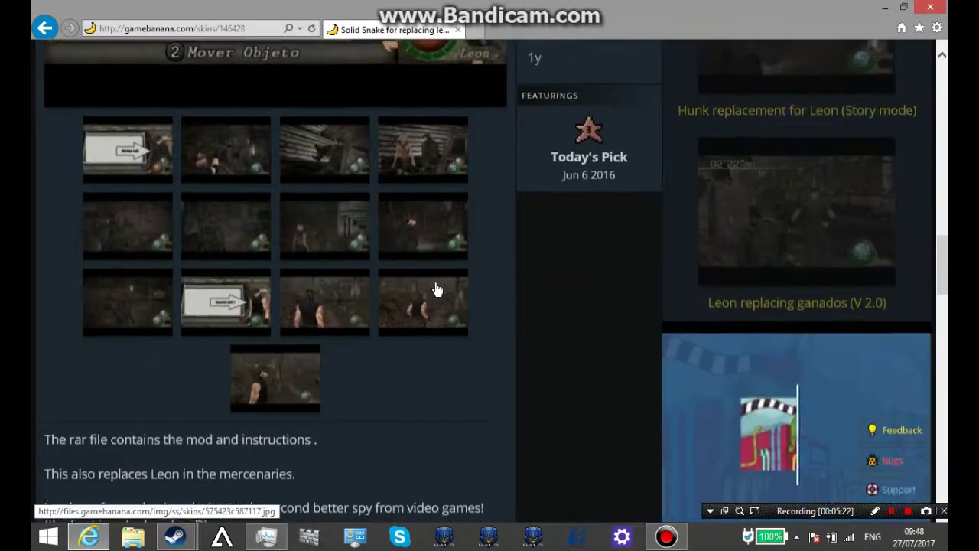
scroll(368, 214, "up", 2)
scroll(383, 226, "down", 3)
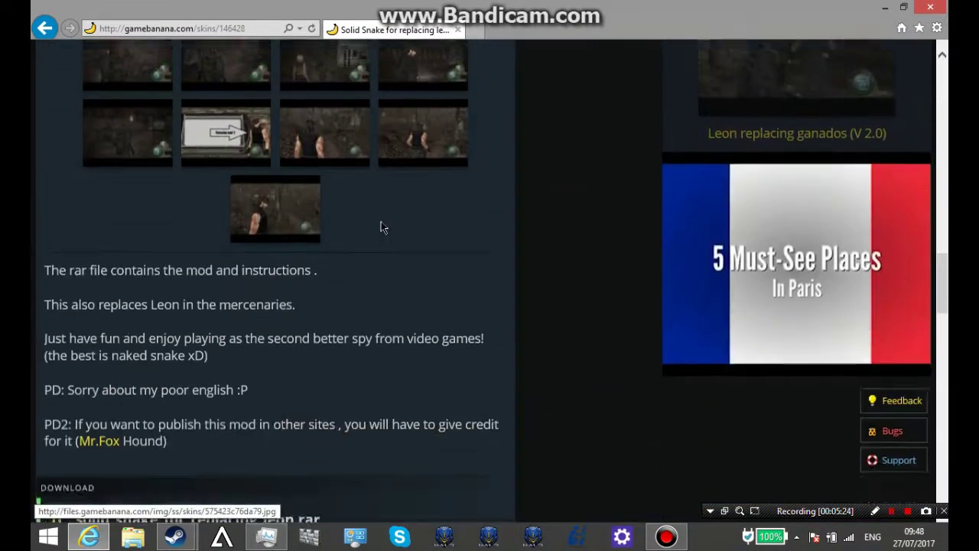
scroll(364, 253, "up", 6)
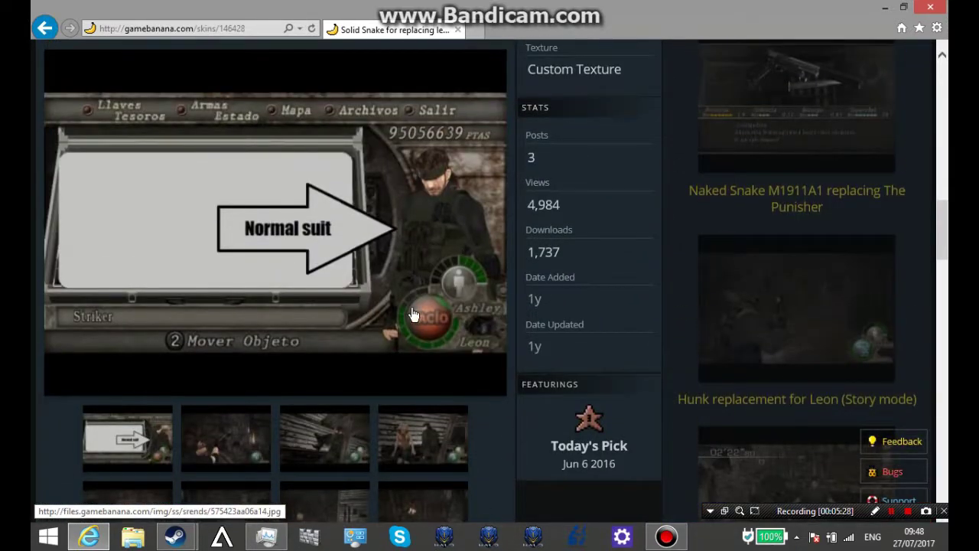
scroll(410, 312, "down", 3)
scroll(478, 287, "up", 3)
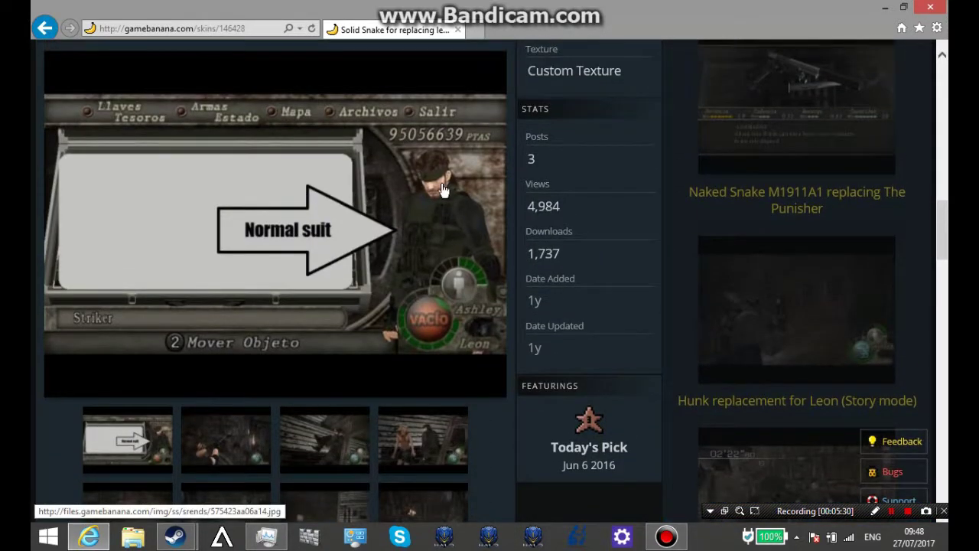
scroll(443, 256, "down", 4)
scroll(482, 264, "down", 1)
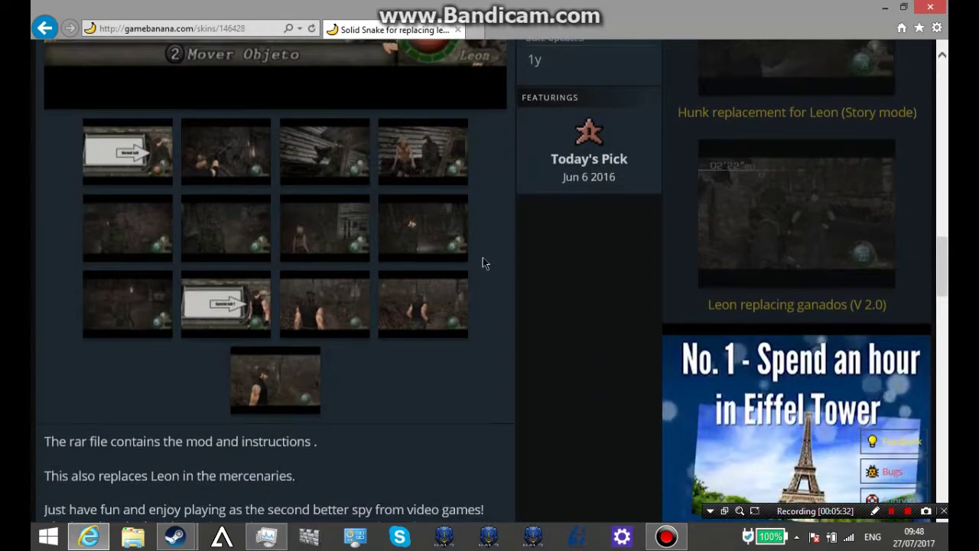
scroll(612, 237, "up", 6)
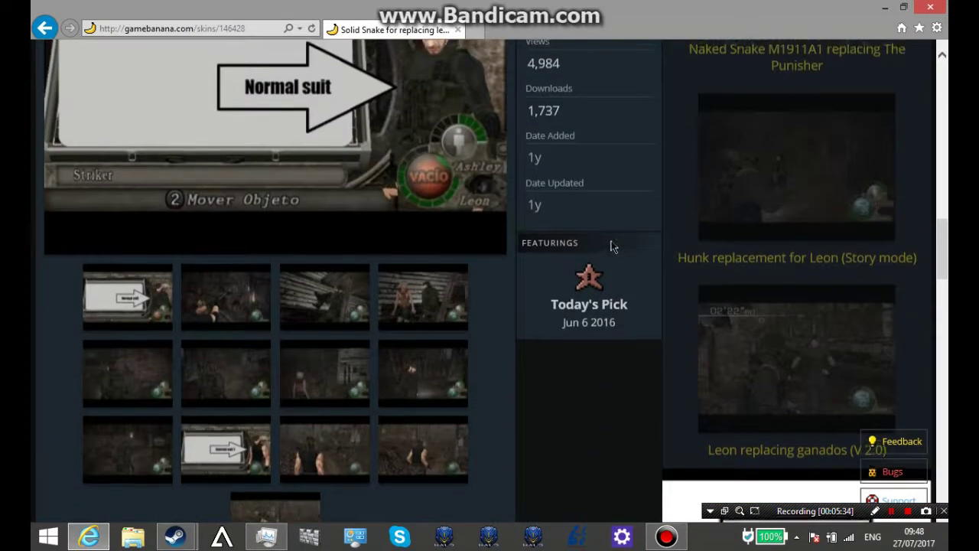
scroll(662, 229, "down", 1)
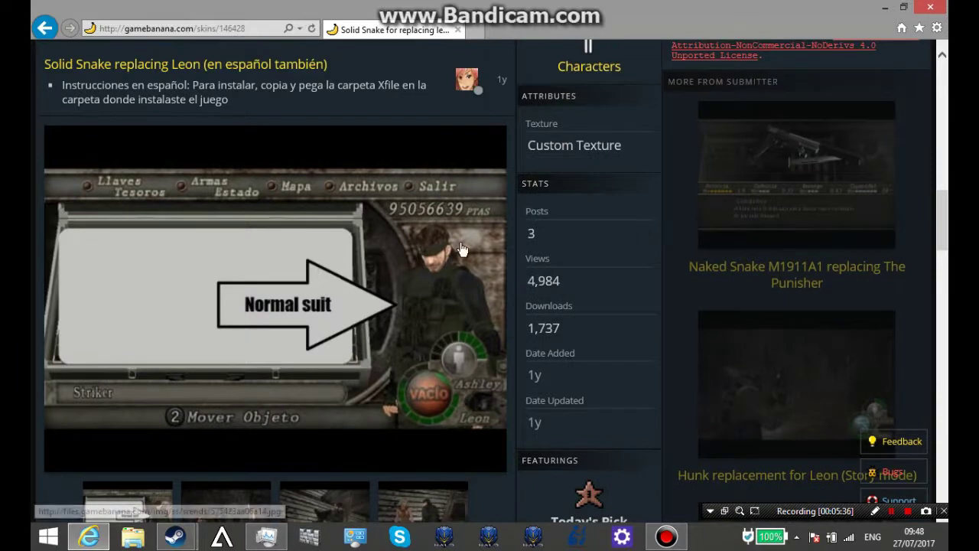
scroll(515, 241, "down", 4)
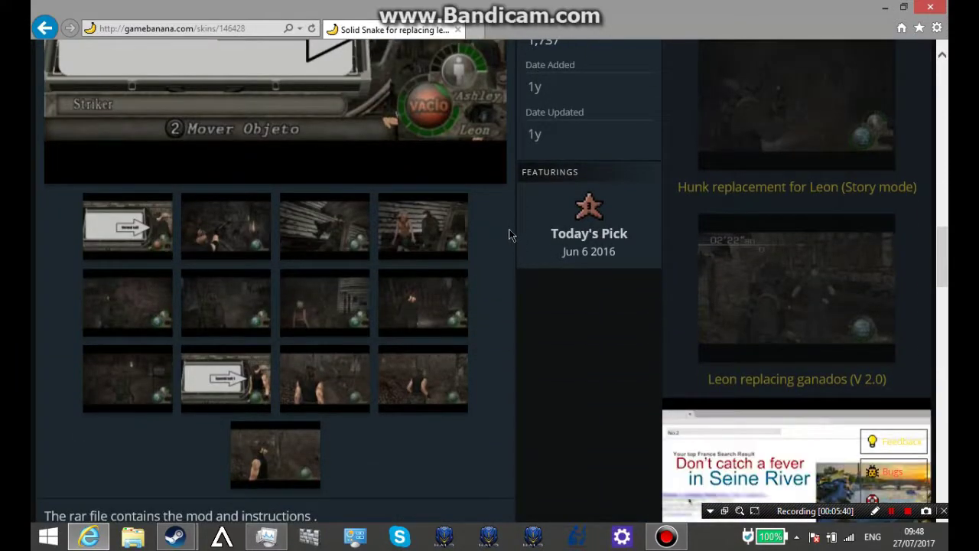
scroll(514, 202, "down", 2)
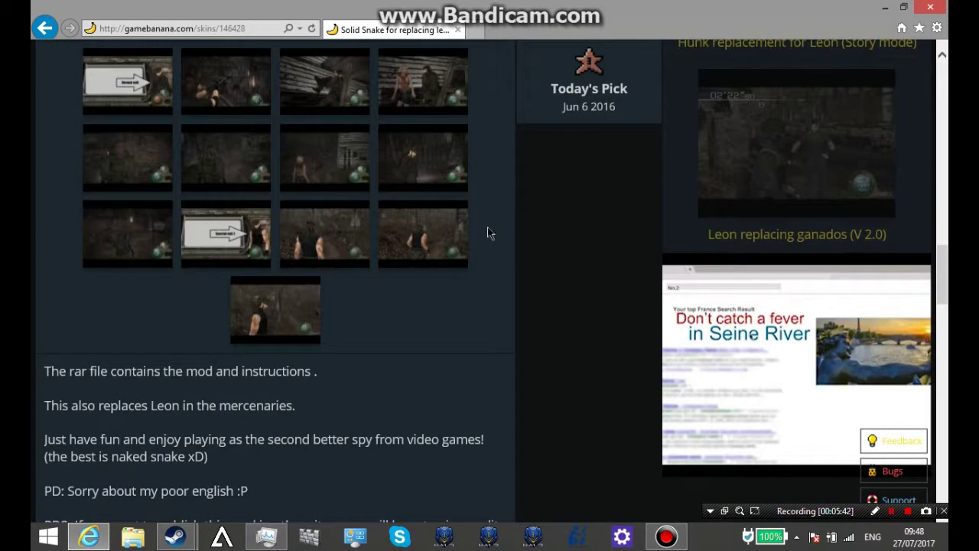
left_click(885, 8)
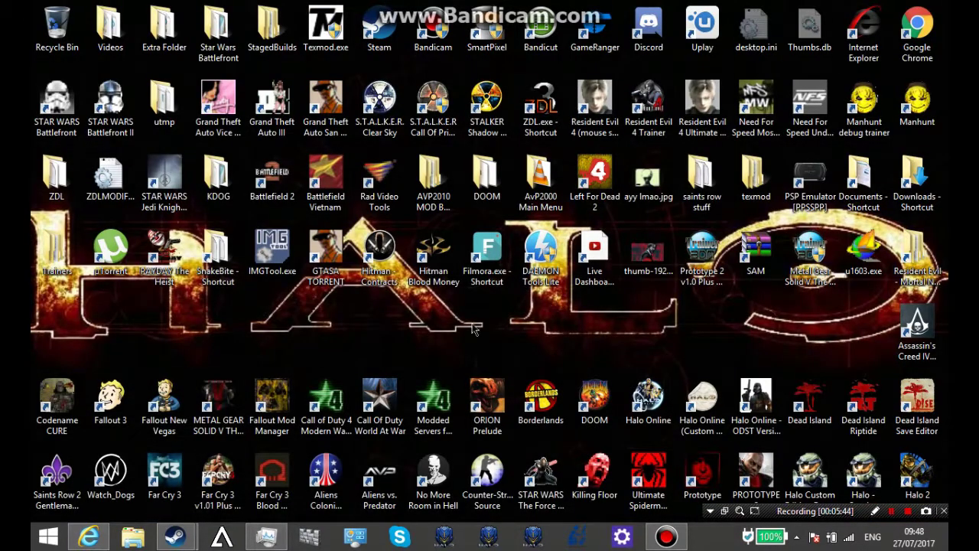
- Open a File Explorer window at This PC and stop the screen recording
left_click(134, 538)
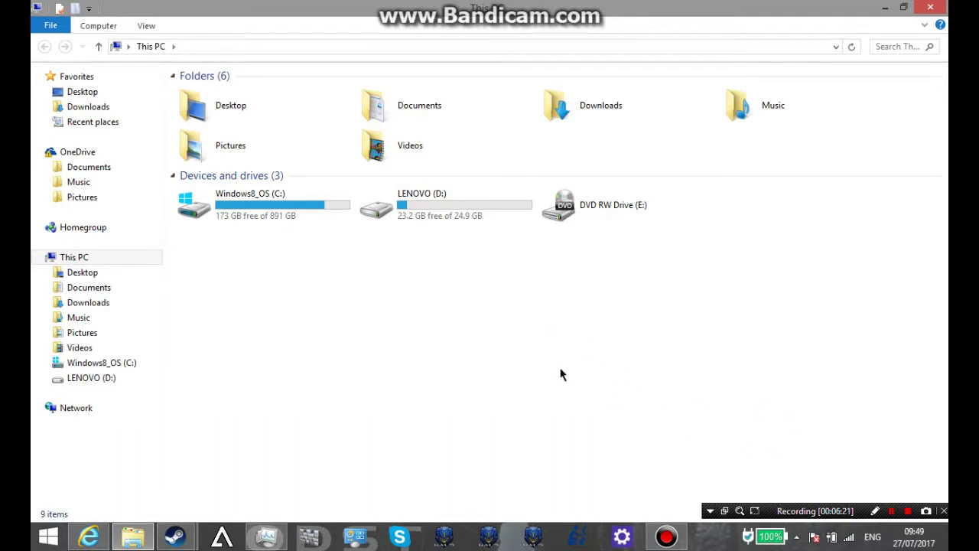
left_click(907, 510)
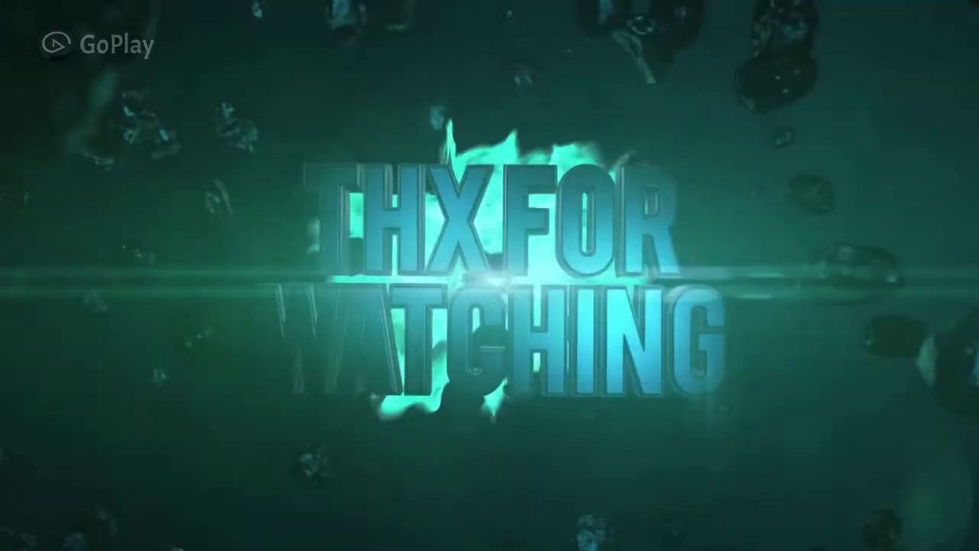